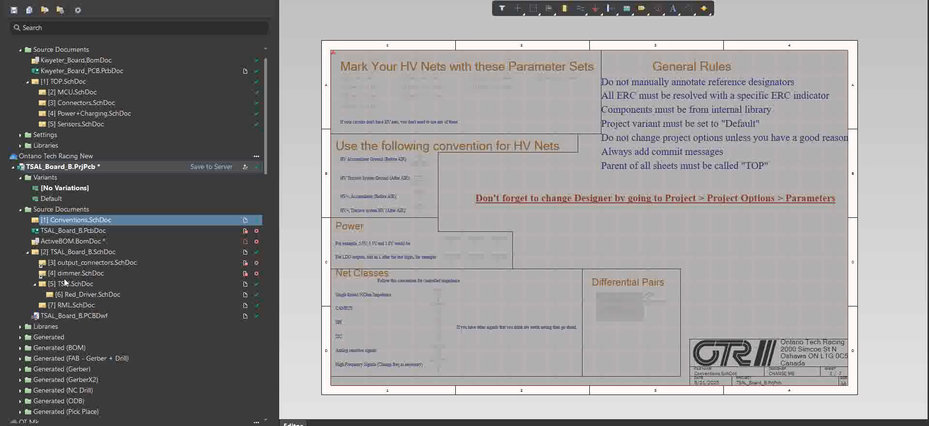
Add a new Output Job File to the TSAL_Board_B project
right_click(69, 157)
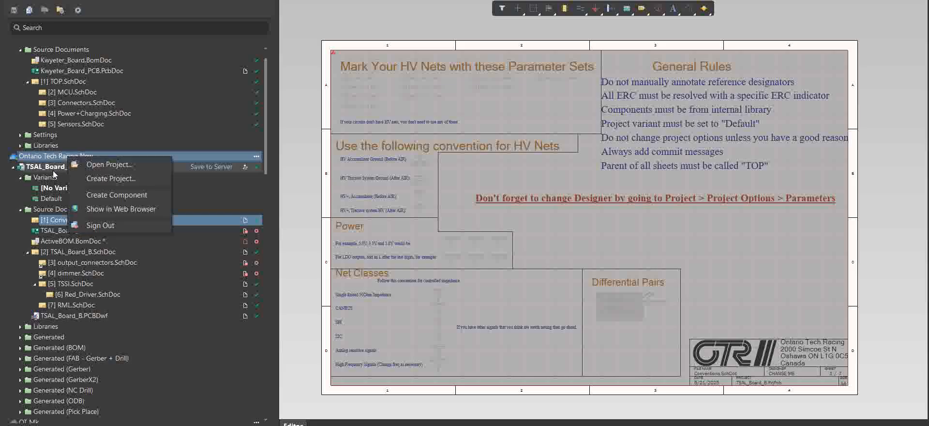
right_click(49, 170)
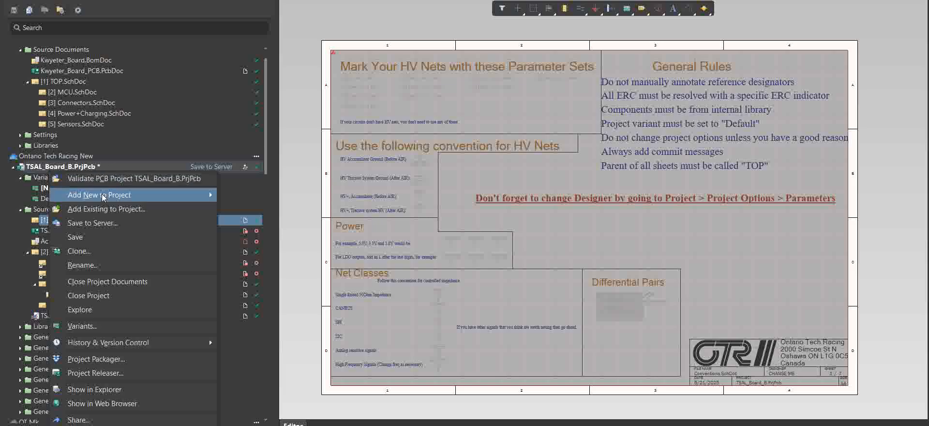
mouse_move(105, 196)
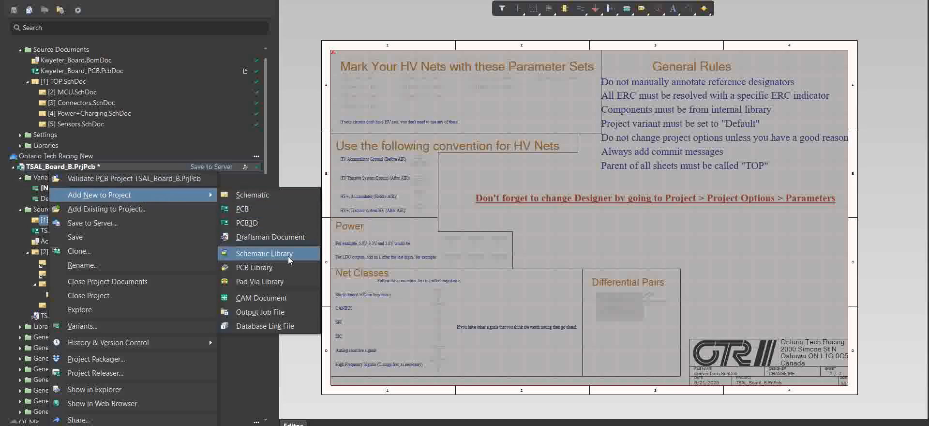
left_click(279, 312)
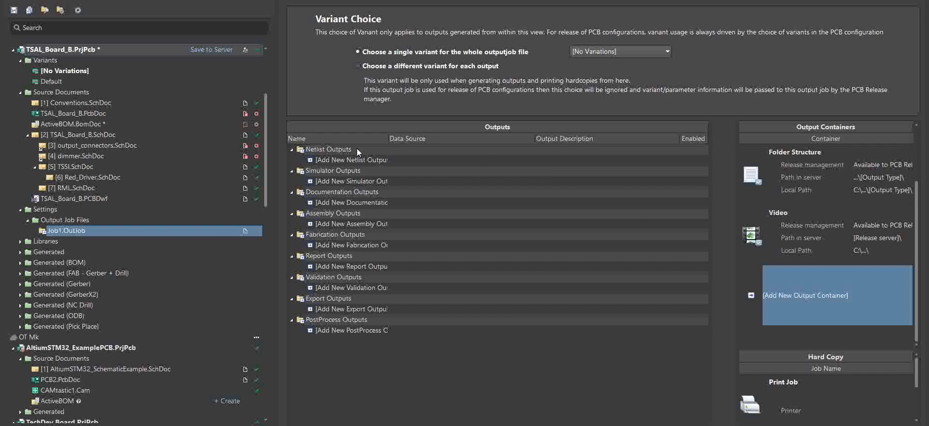
Add Assembly Drawings and pick and place files to the assembly outputs, both with [PCB Document] as the data source
left_click(310, 225)
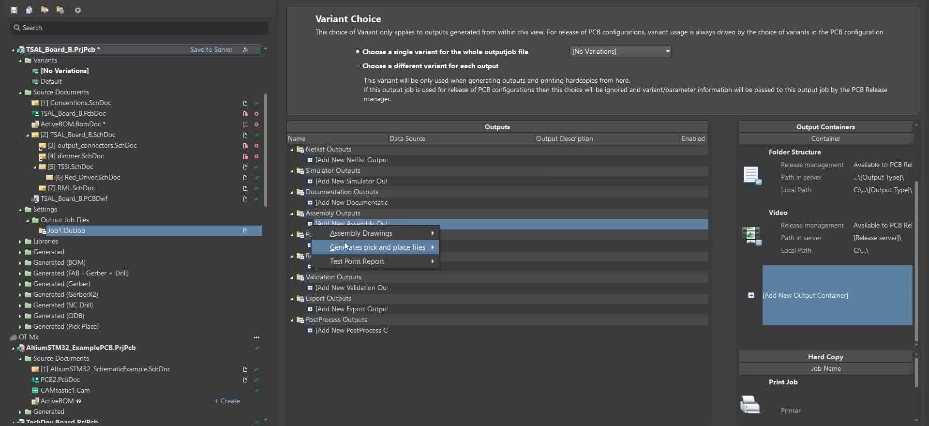
mouse_move(351, 237)
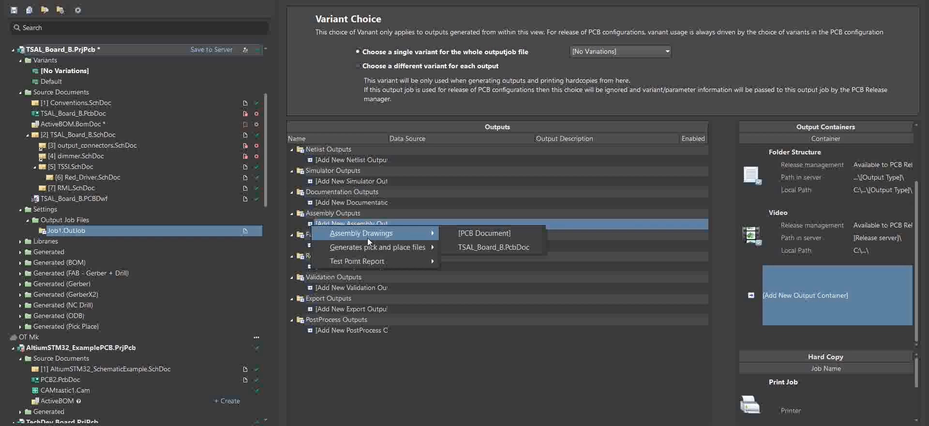
left_click(488, 234)
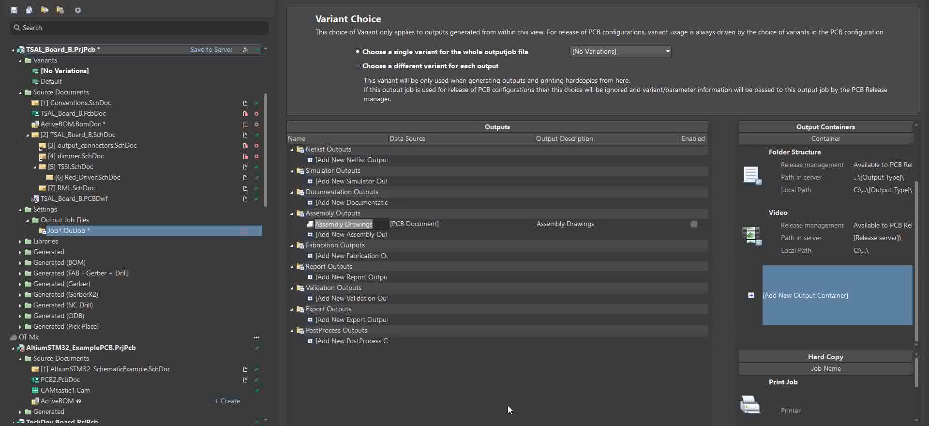
left_click(310, 236)
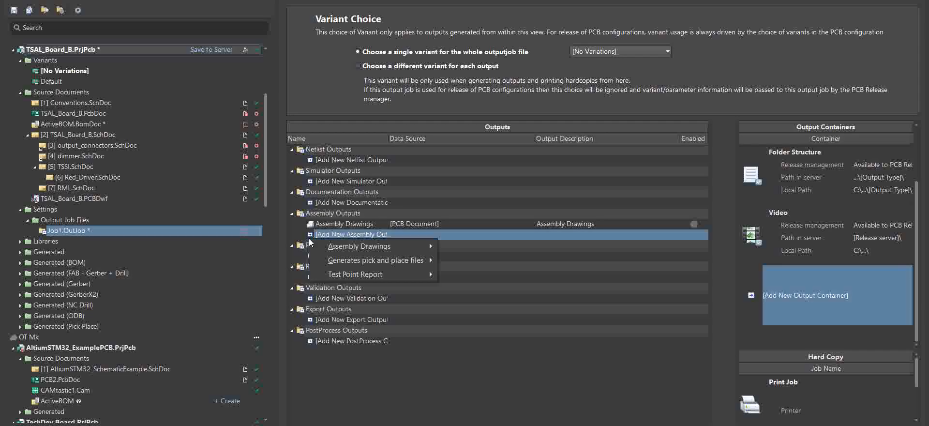
mouse_move(368, 262)
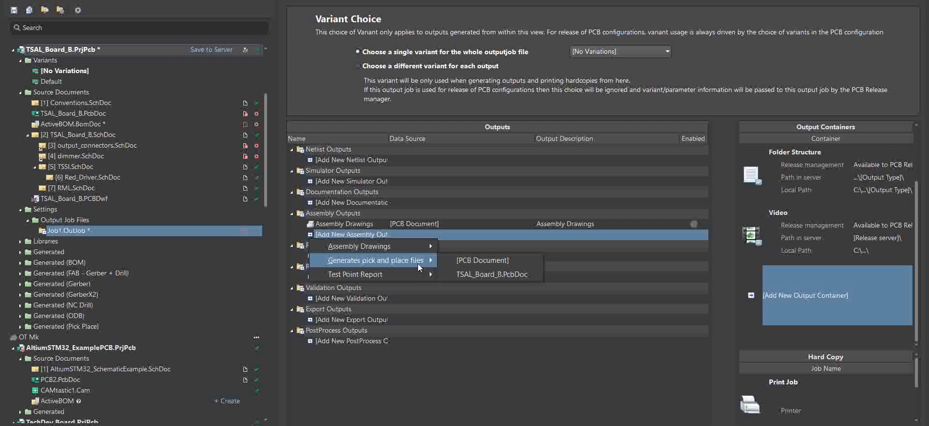
left_click(457, 262)
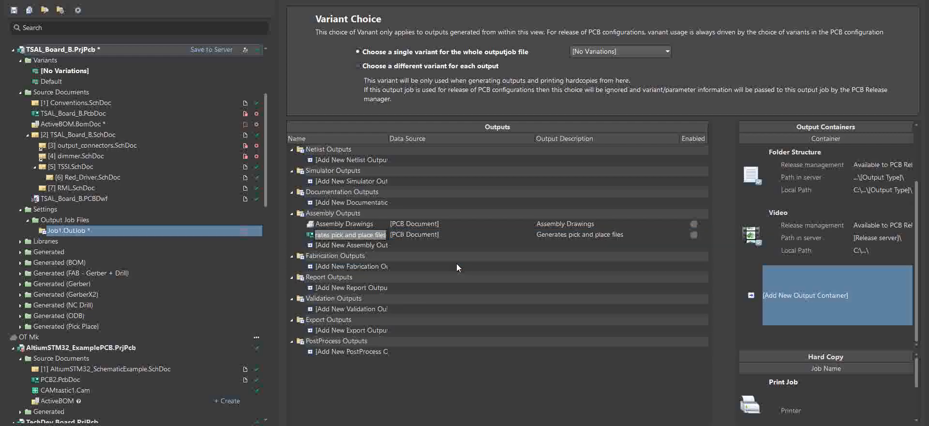
left_click(310, 245)
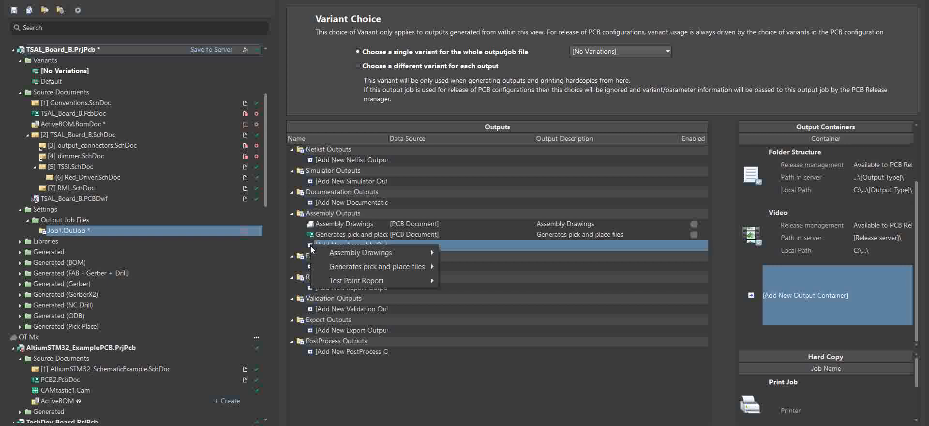
left_click(429, 378)
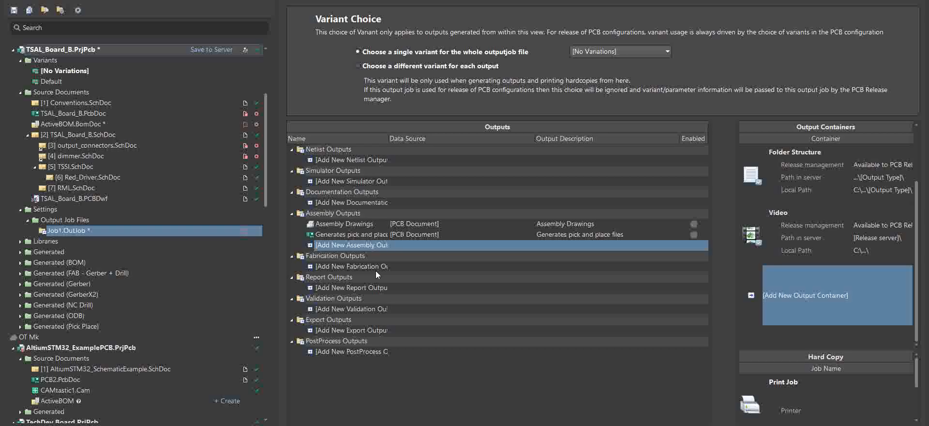
Add Drill Drawings to the fabrication outputs with [PCB Document] as the data source
left_click(310, 266)
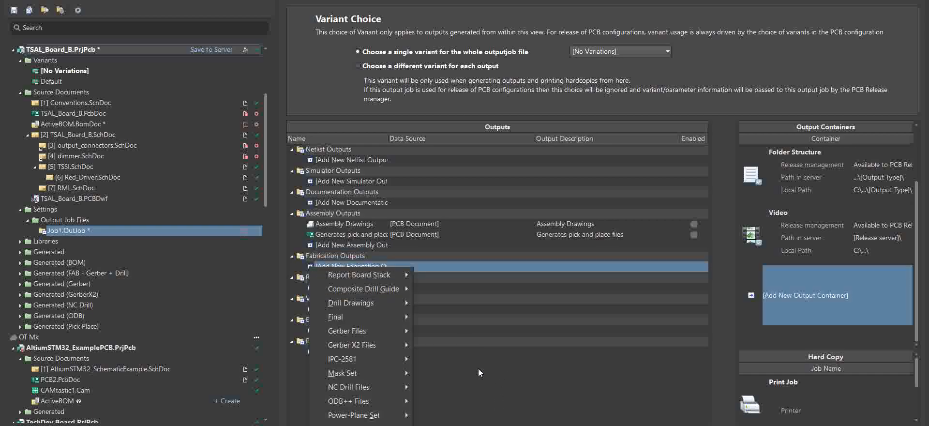
key("Escape")
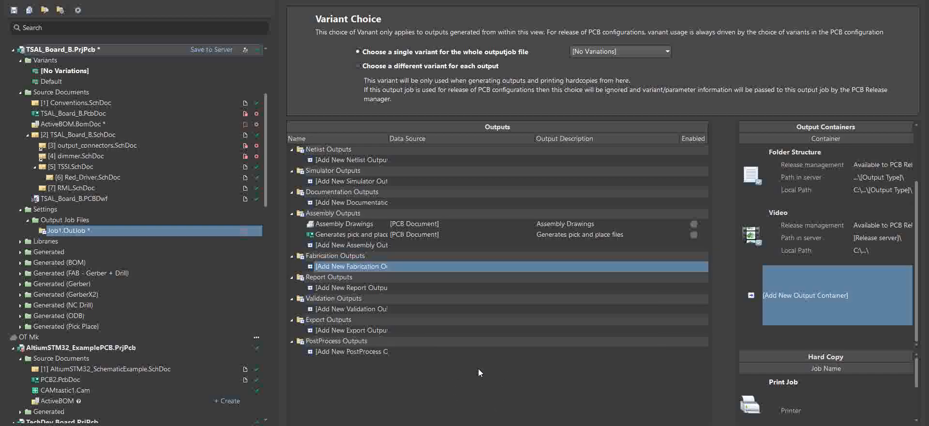
left_click(310, 268)
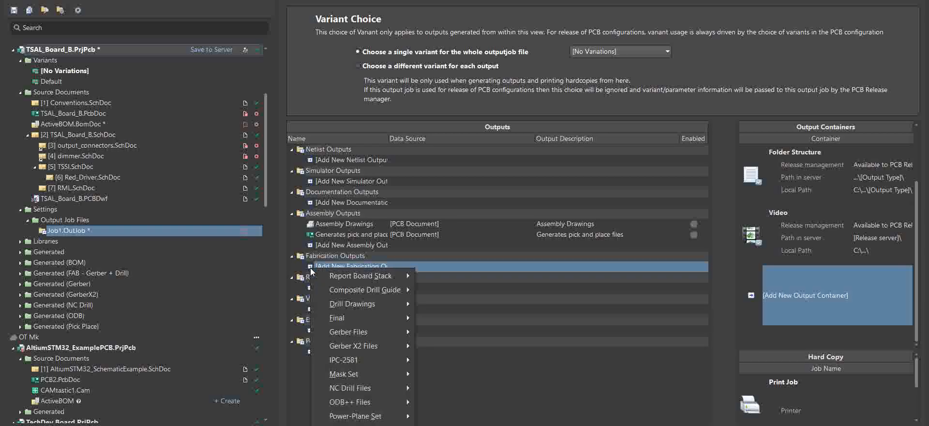
mouse_move(318, 273)
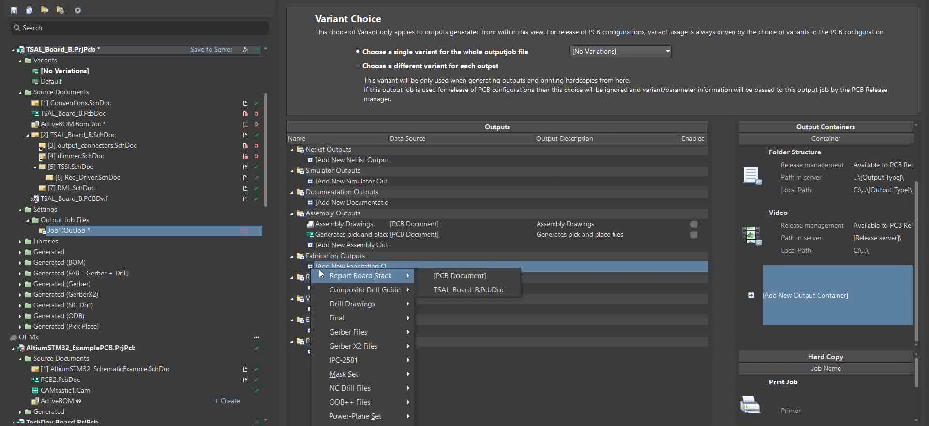
mouse_move(370, 304)
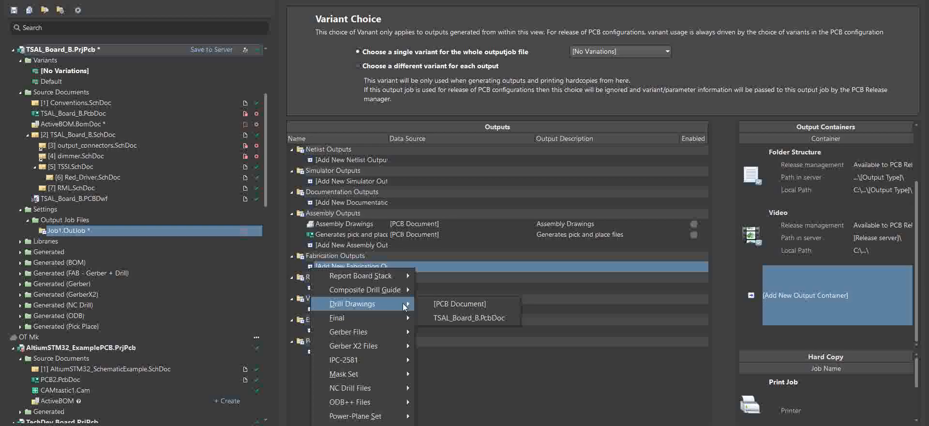
left_click(448, 304)
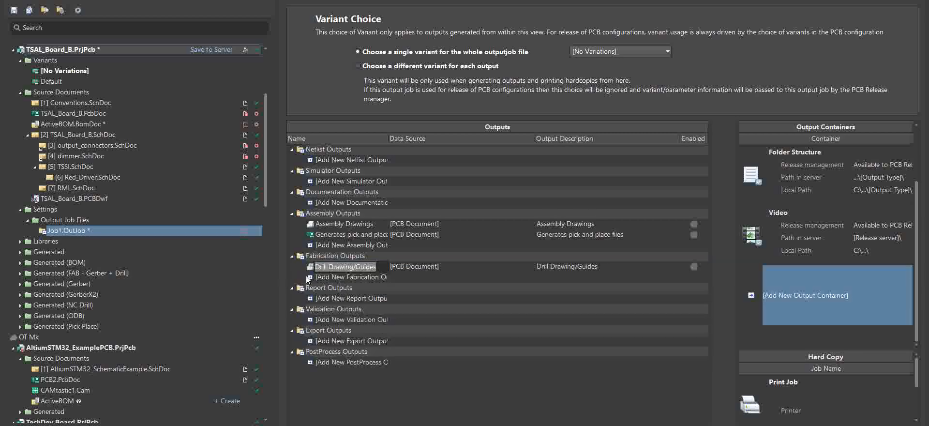
Add Gerber Files and NC Drill Files to the fabrication outputs, both with [PCB Document] as the data source
left_click(313, 278)
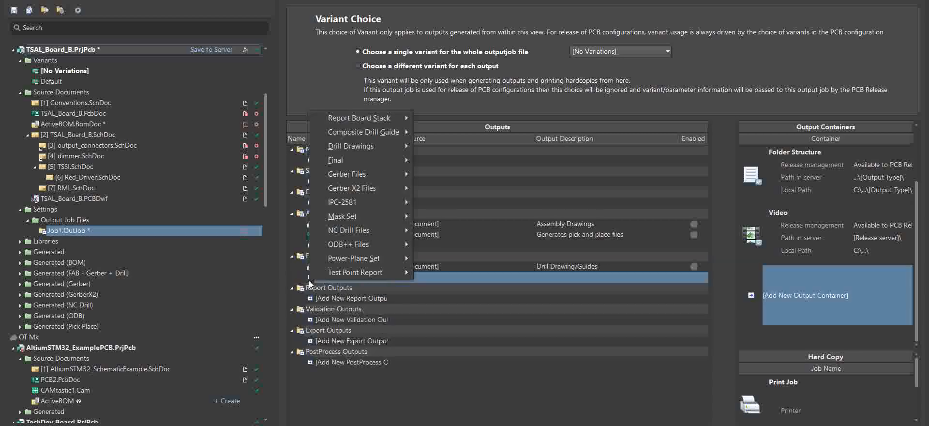
mouse_move(373, 176)
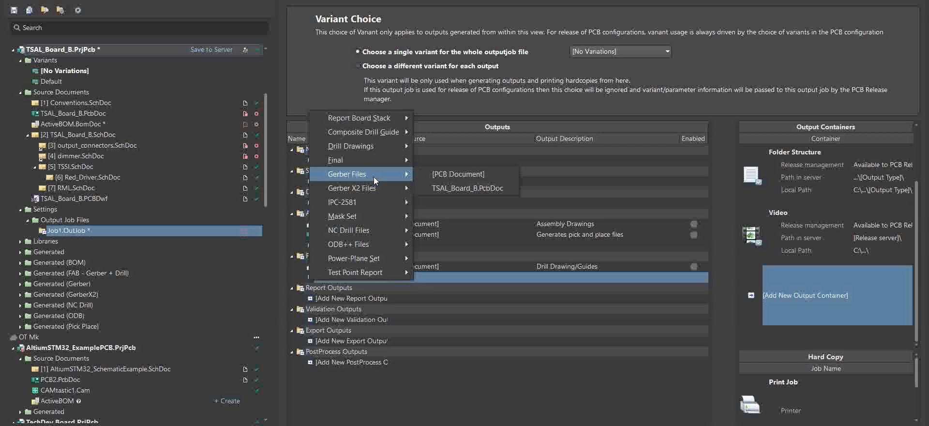
left_click(440, 177)
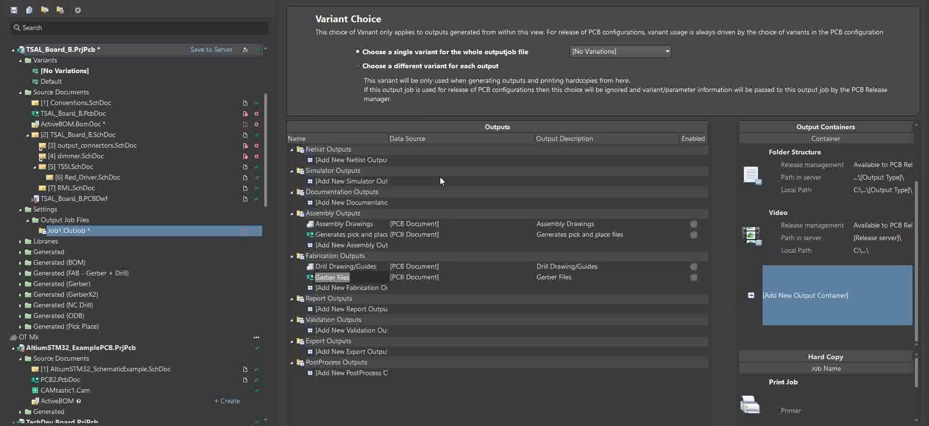
left_click(311, 289)
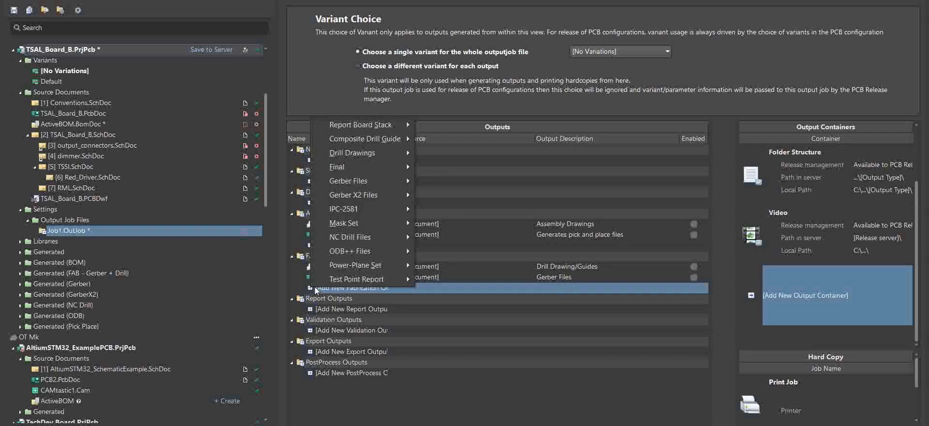
mouse_move(398, 201)
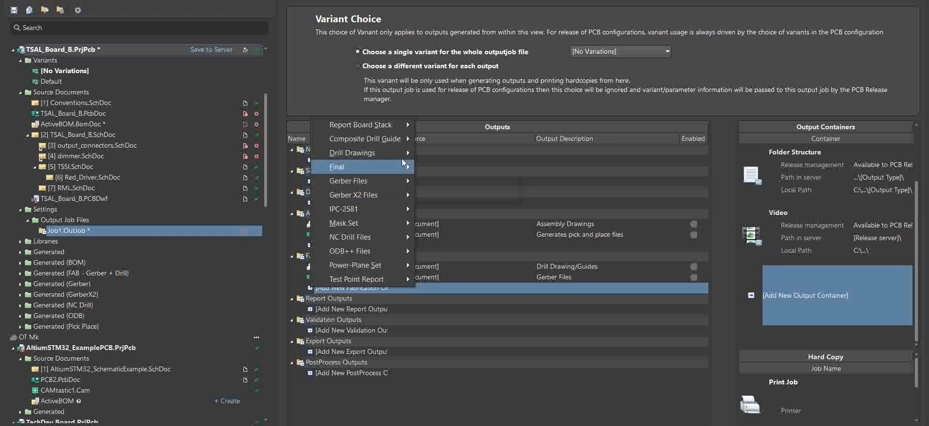
mouse_move(380, 234)
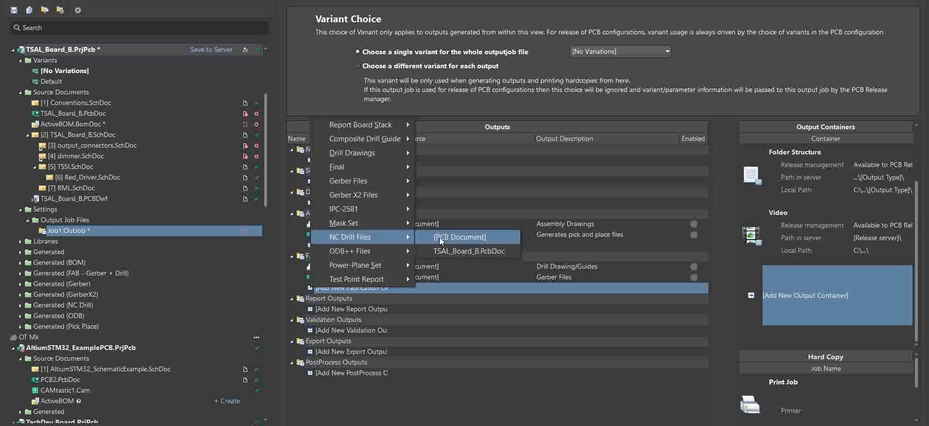
left_click(440, 237)
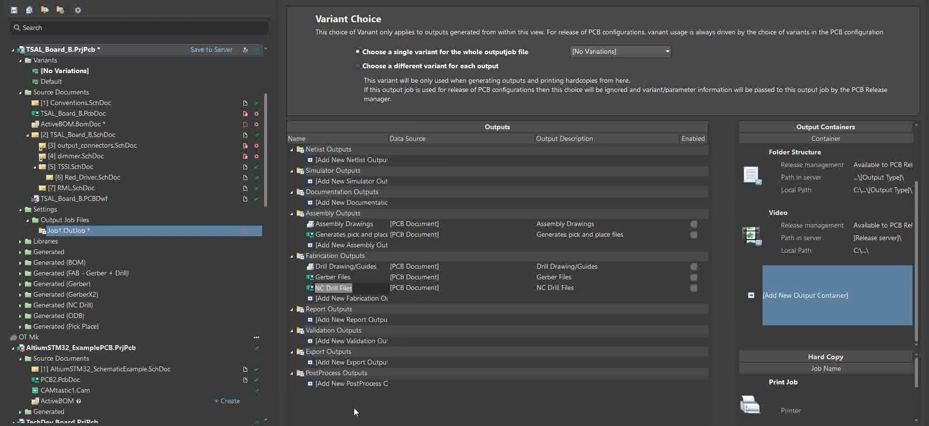
Add Gerber X2 Files to the fabrication outputs with [PCB Document] as the data source
left_click(312, 298)
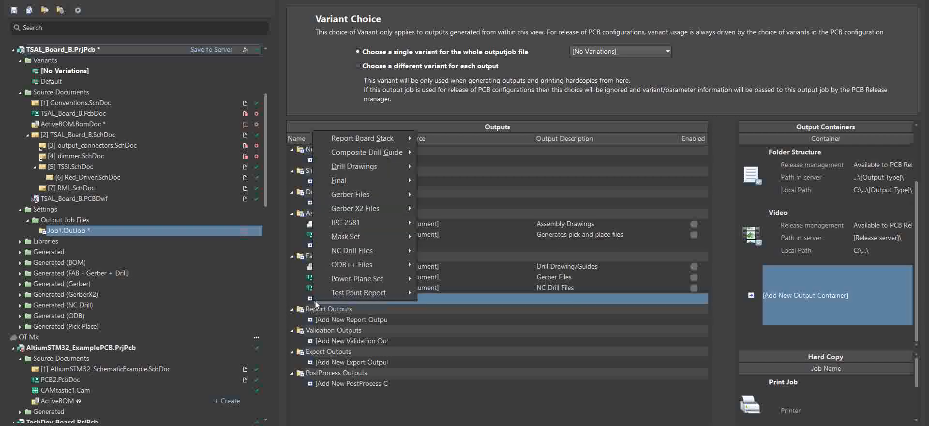
mouse_move(390, 206)
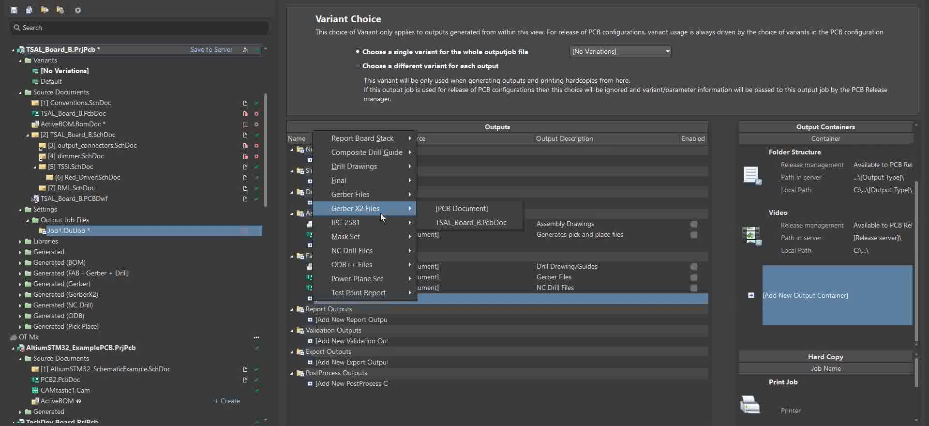
left_click(460, 213)
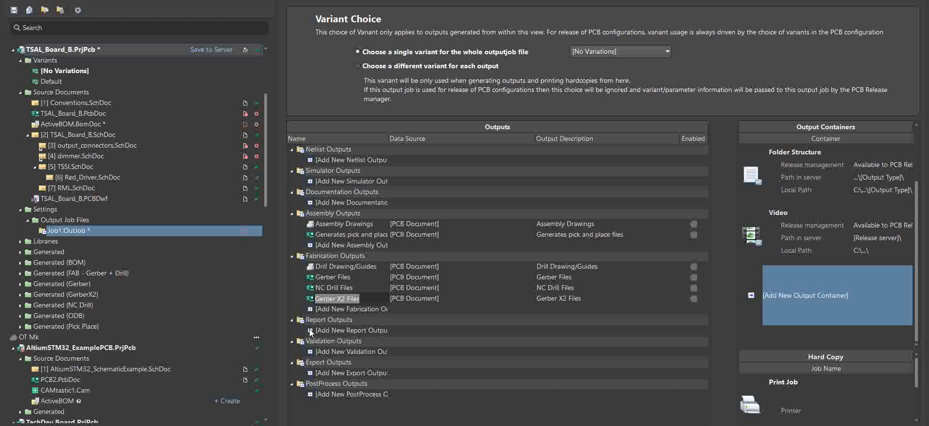
key("Return")
Add a Bill of Materials to the report outputs with [Project] as the data source
left_click(335, 319)
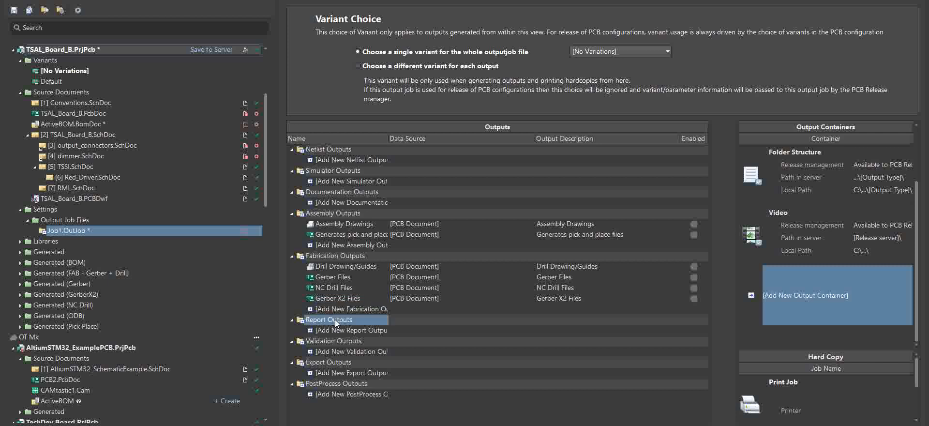
left_click(315, 330)
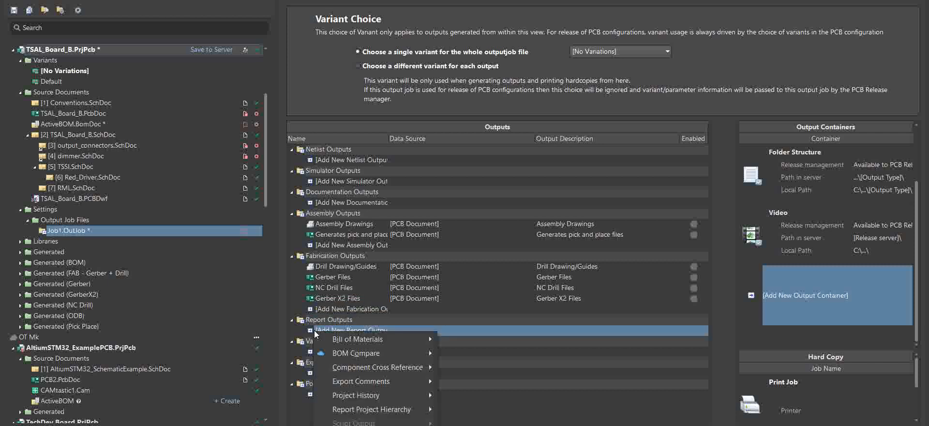
mouse_move(379, 336)
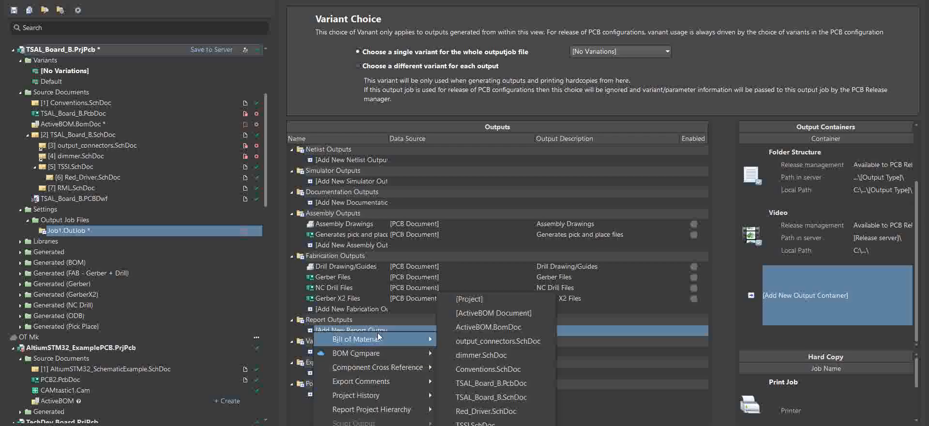
left_click(483, 304)
key("Return")
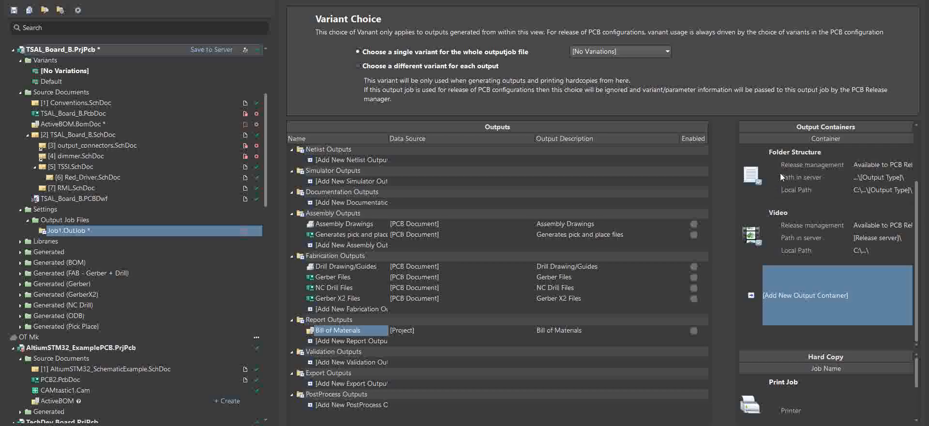
Enable the Assembly Drawings and Drill Drawing/Guides outputs for the PDF output container
left_click(774, 160)
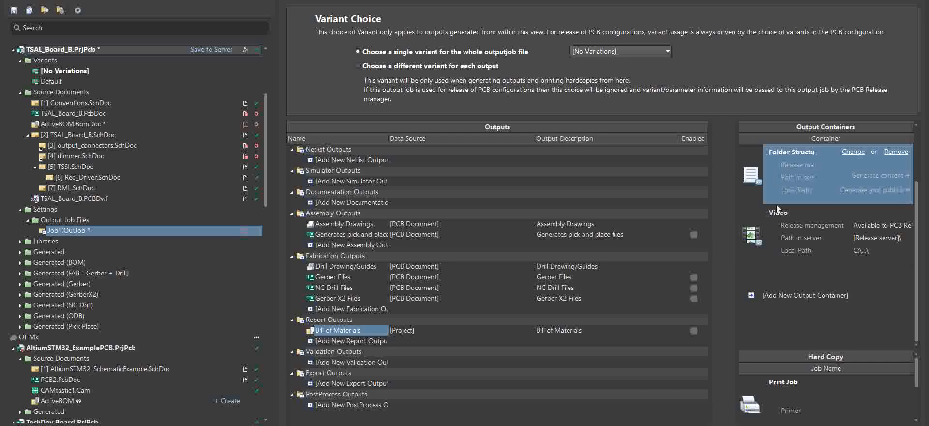
scroll(774, 236, "up", 2)
left_click(776, 176)
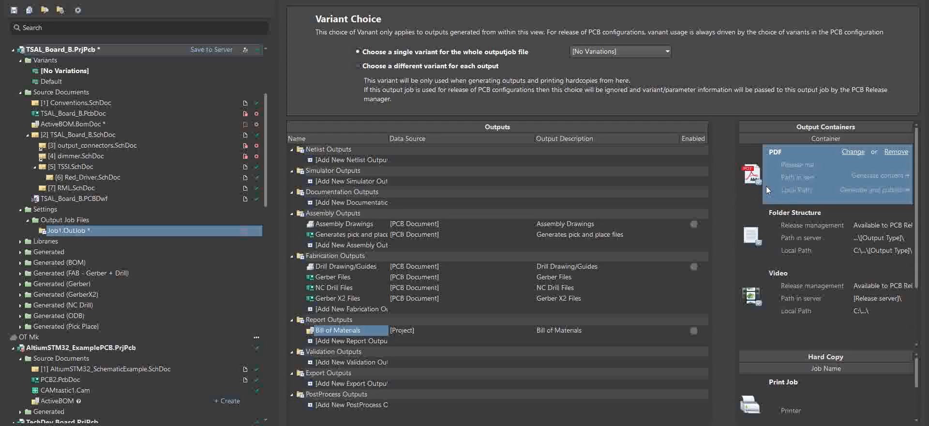
left_click(696, 225)
left_click(695, 264)
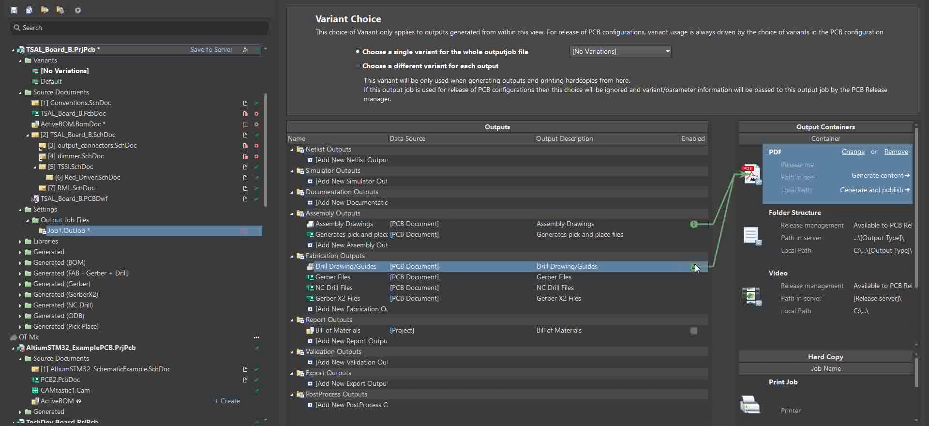
Enable the Bill of Materials for the PDF container and generate its content, continuing despite the PCB health check issues
left_click(694, 330)
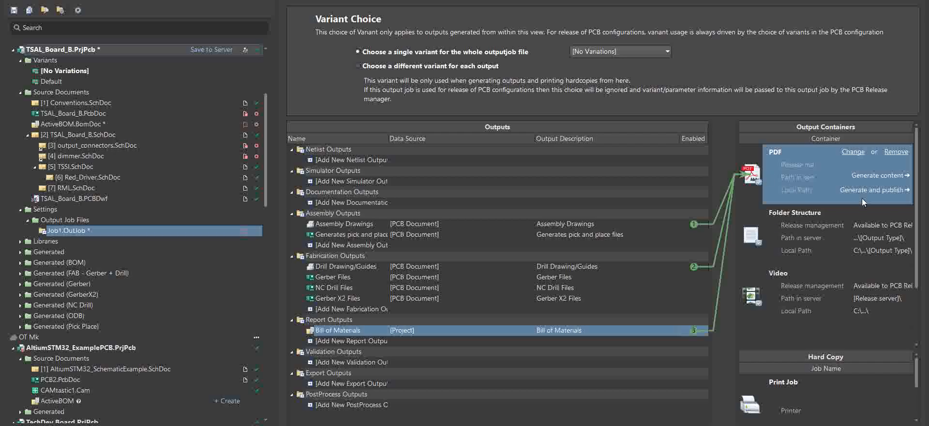
left_click(887, 174)
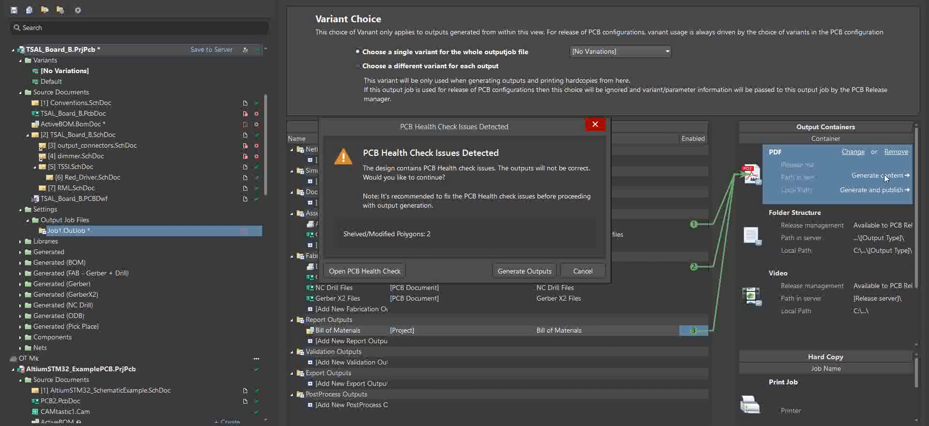
left_click(521, 270)
left_click(547, 270)
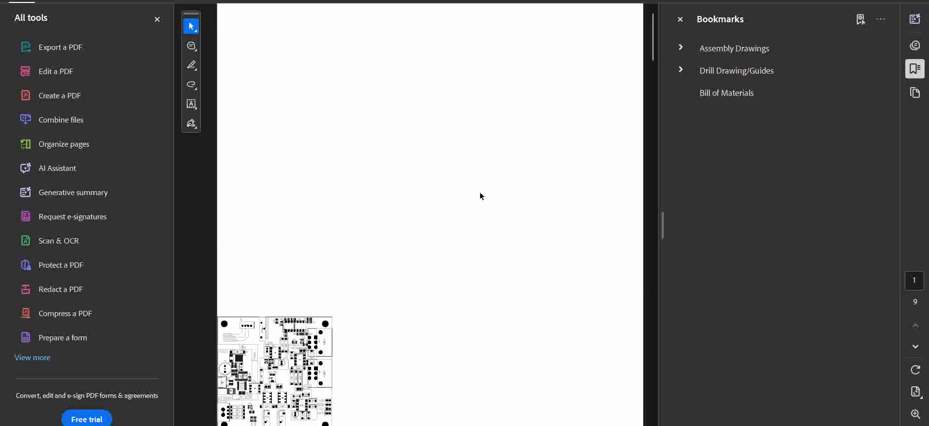
Examine the assembly drawing and drill drawing pages in the generated PDF
scroll(537, 216, "down", 3)
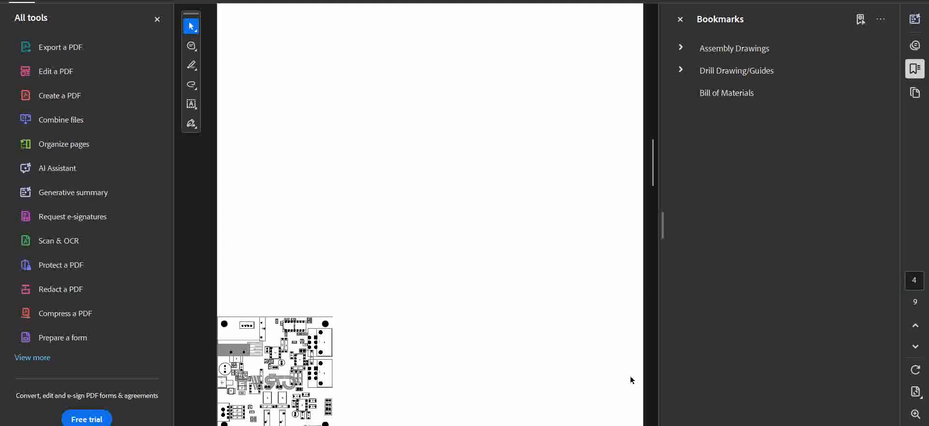
right_click(558, 246)
left_click(432, 198)
scroll(419, 200, "down", 3)
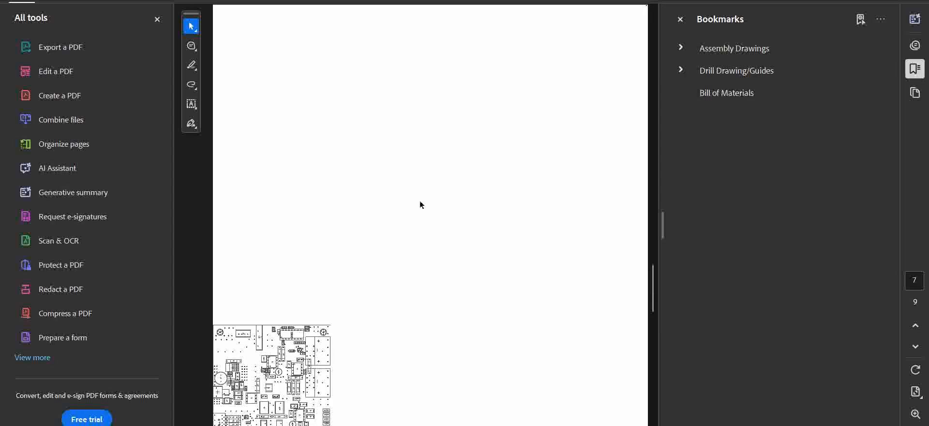
key("Home")
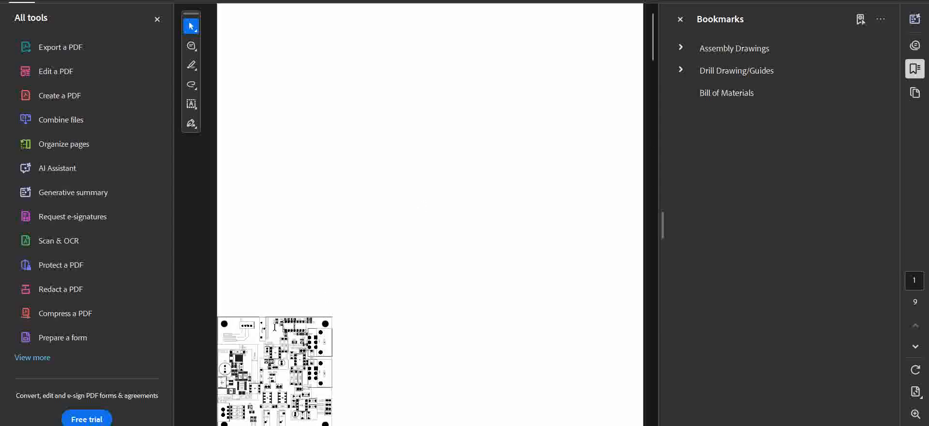
scroll(273, 356, "down", 1)
scroll(275, 358, "down", 2)
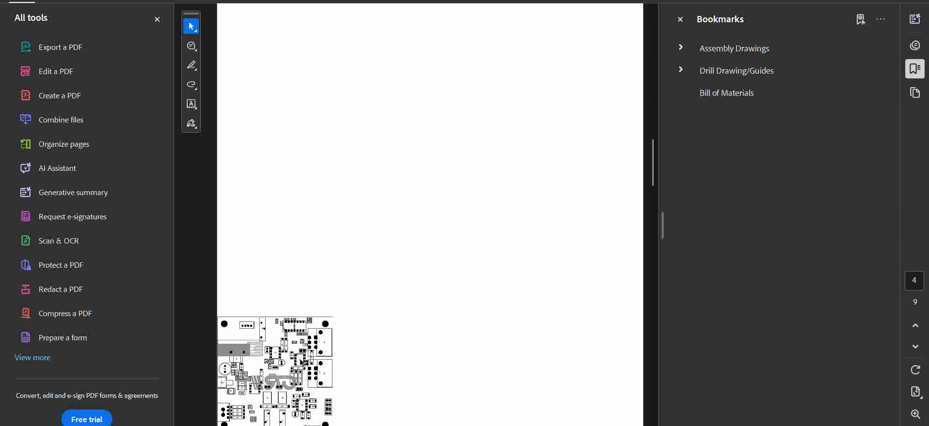
right_click(452, 337)
left_click(372, 295)
scroll(389, 269, "down", 4, "ctrl")
scroll(390, 273, "up", 2, "ctrl")
scroll(376, 274, "down", 1, "ctrl")
scroll(297, 276, "up", 1, "ctrl")
scroll(305, 282, "down", 10)
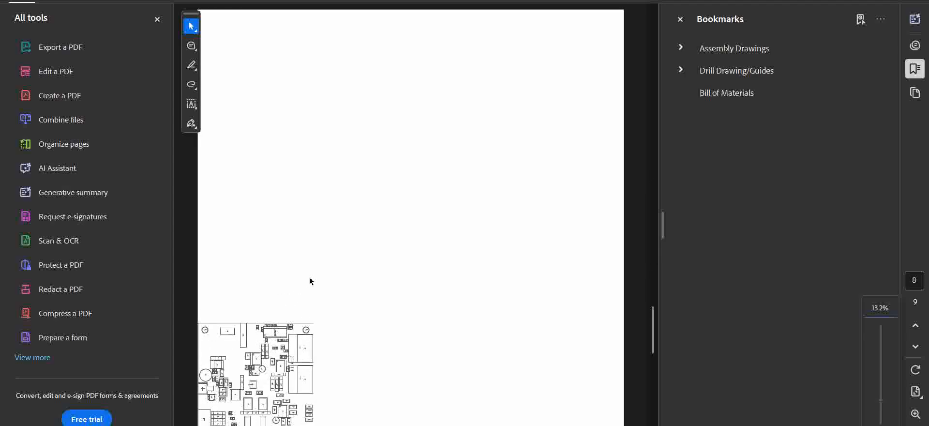
scroll(366, 283, "up", 1)
scroll(366, 283, "down", 1)
scroll(361, 289, "up", 1)
scroll(339, 305, "down", 1)
scroll(314, 318, "up", 1)
scroll(271, 361, "down", 1)
scroll(270, 363, "up", 4)
scroll(285, 345, "down", 4)
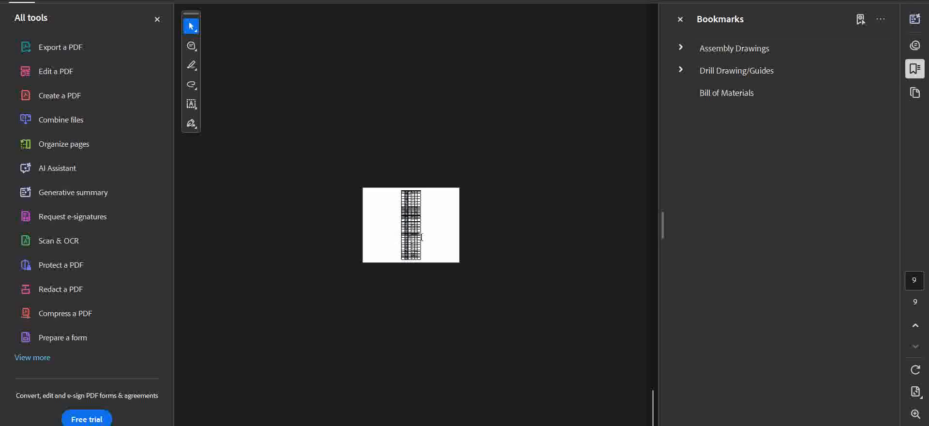
Examine the Bill of Materials table on the last page of the PDF
scroll(383, 261, "up", 4, "ctrl")
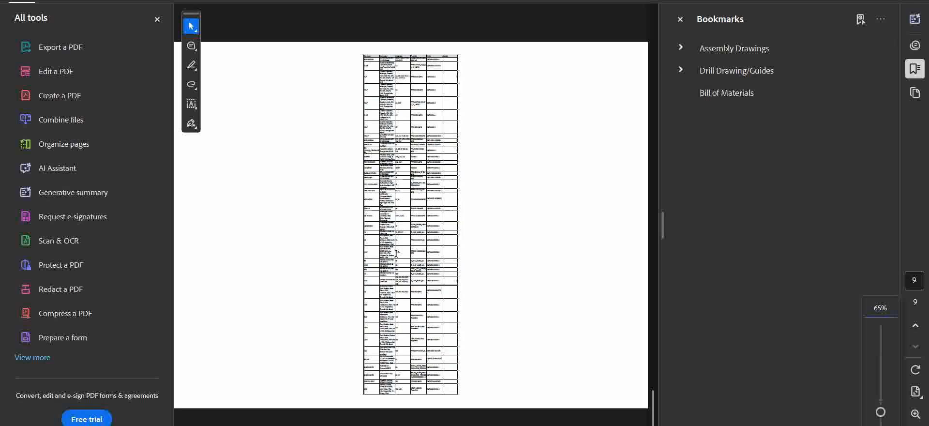
scroll(412, 41, "up", 5, "ctrl")
scroll(413, 42, "down", 5, "ctrl")
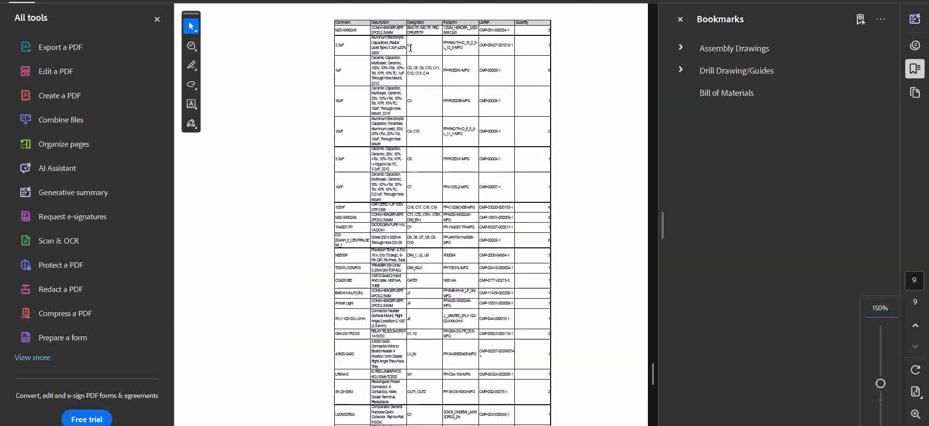
scroll(398, 220, "up", 2, "ctrl")
scroll(373, 224, "down", 3, "ctrl")
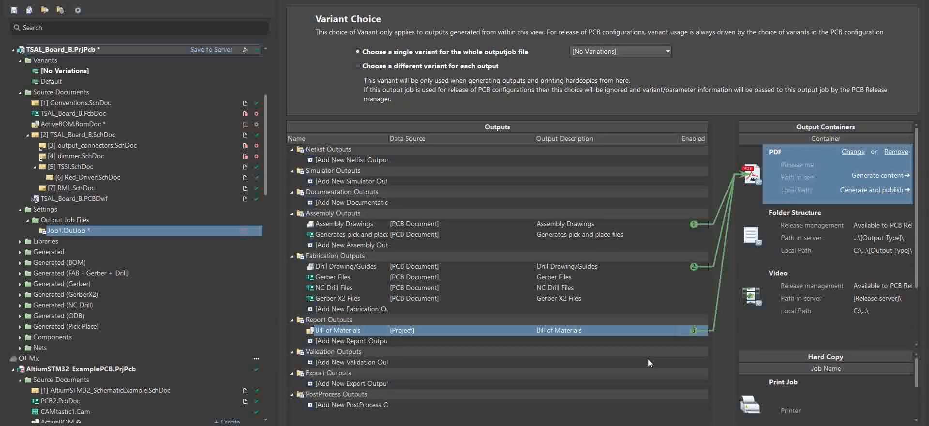
Select the Folder Structure output container in the output job and open the configuration of the Gerber Files output
left_click(828, 246)
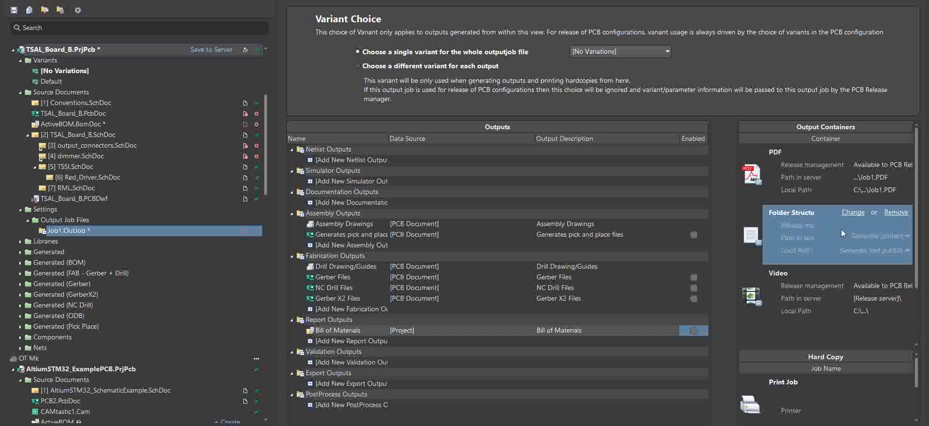
right_click(335, 279)
right_click(324, 281)
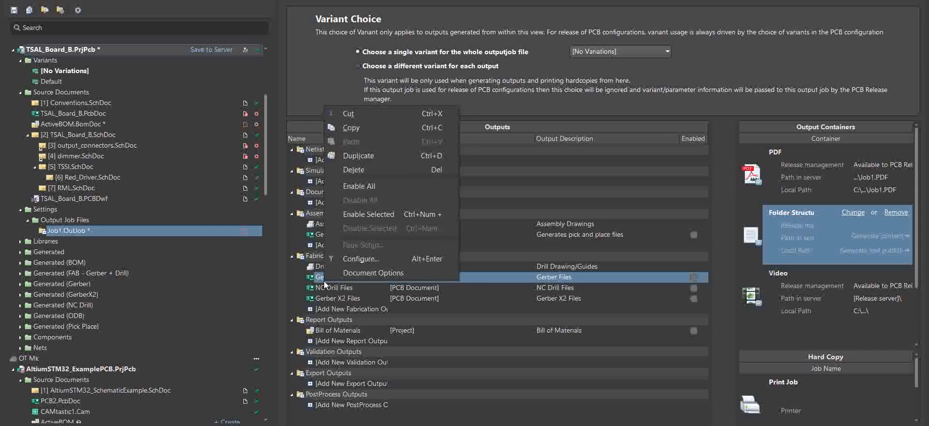
left_click(379, 259)
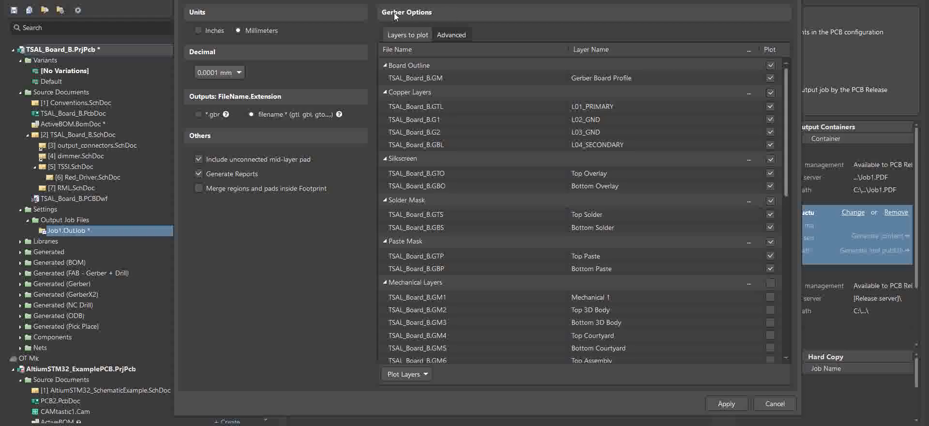
Enable plotting for all Drill drawing and Drill guide layers in the Gerber layer list
scroll(434, 104, "down", 5)
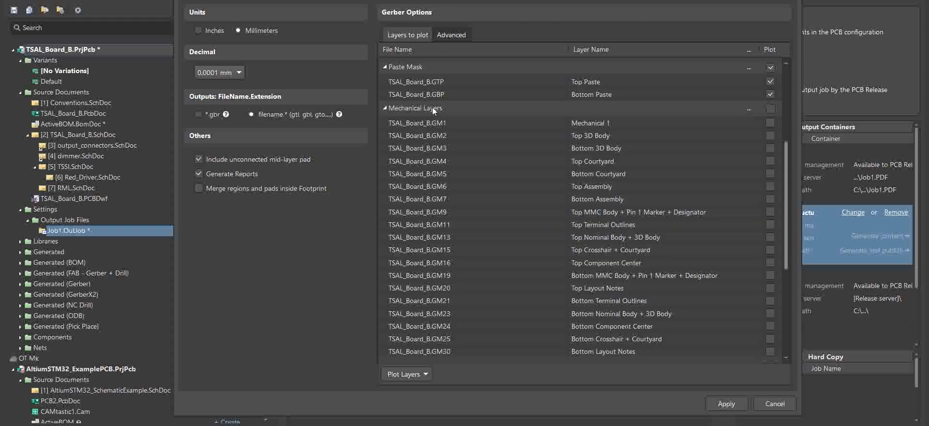
scroll(434, 111, "up", 5)
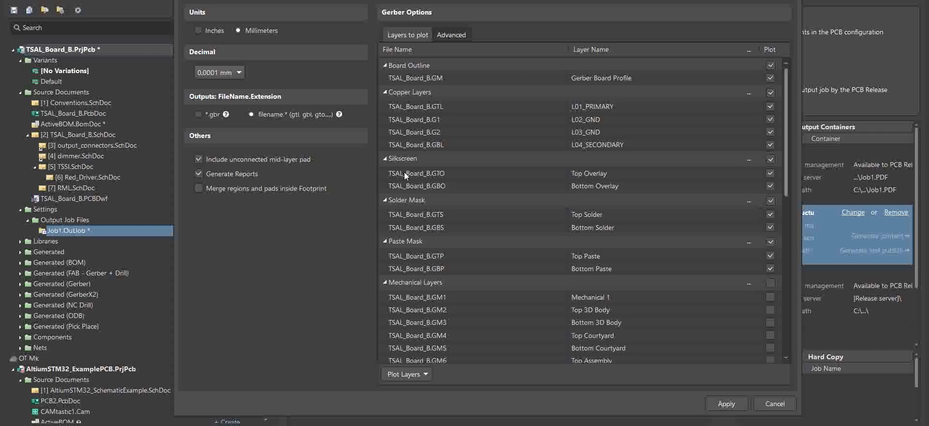
scroll(421, 243, "down", 3)
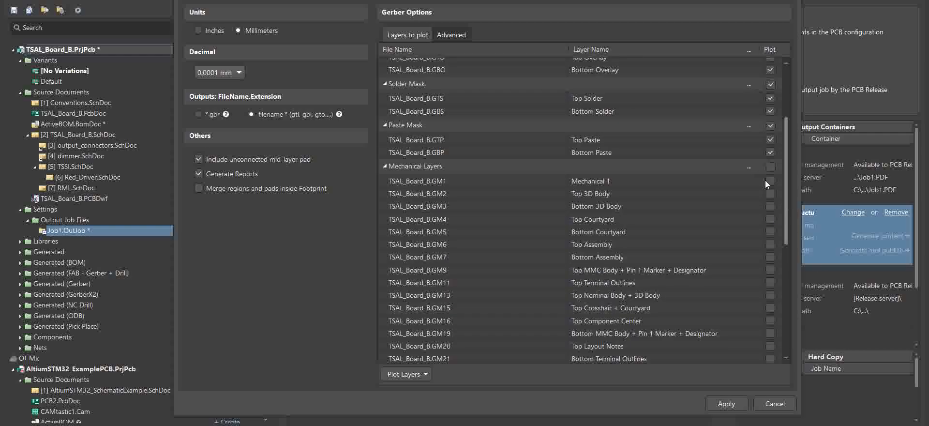
scroll(773, 177, "down", 7)
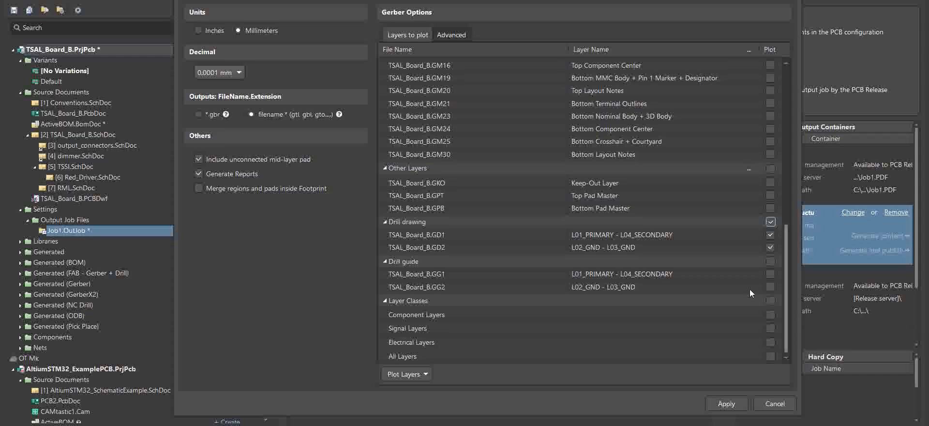
scroll(741, 250, "up", 6)
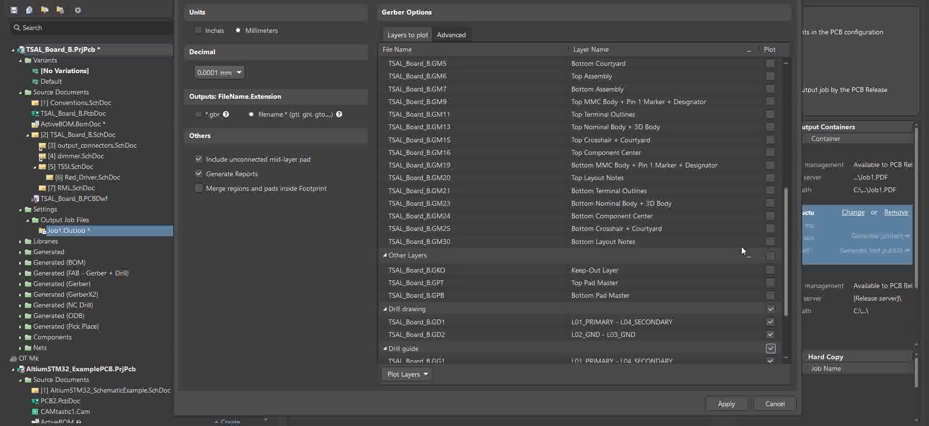
scroll(743, 247, "up", 1)
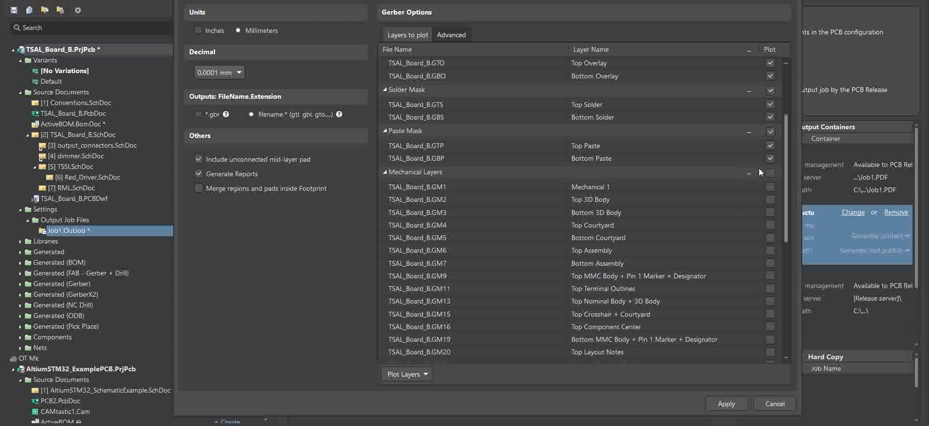
Enable plotting for all Mechanical Layers and apply the Gerber settings
scroll(736, 181, "down", 3)
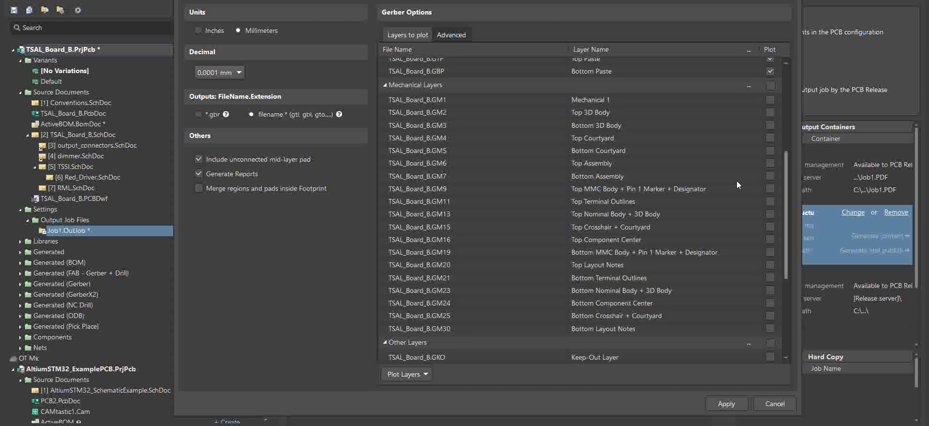
scroll(740, 179, "up", 3)
left_click(770, 173)
scroll(736, 206, "down", 7)
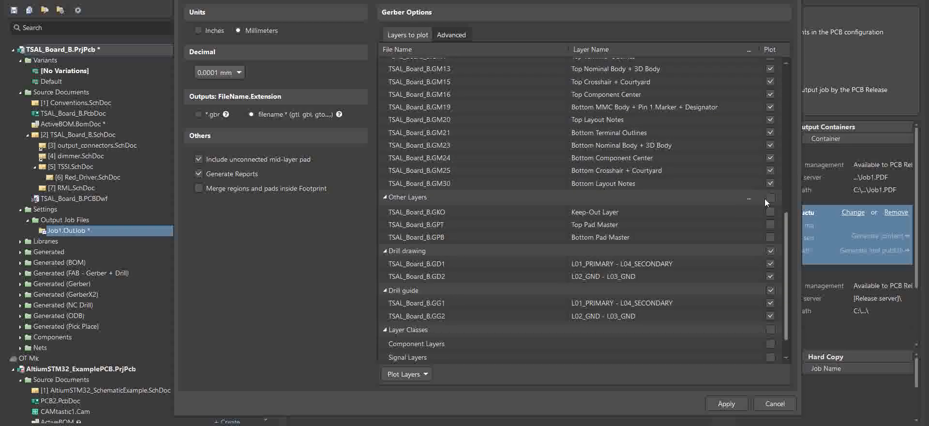
scroll(755, 213, "down", 1)
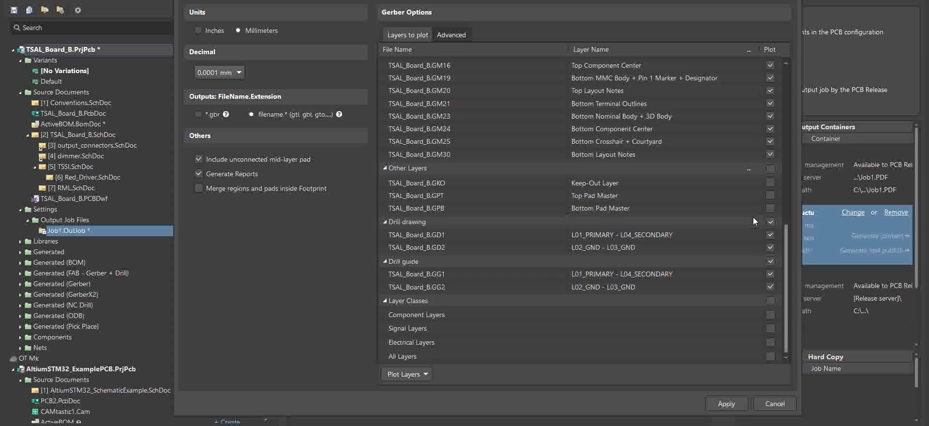
left_click(728, 404)
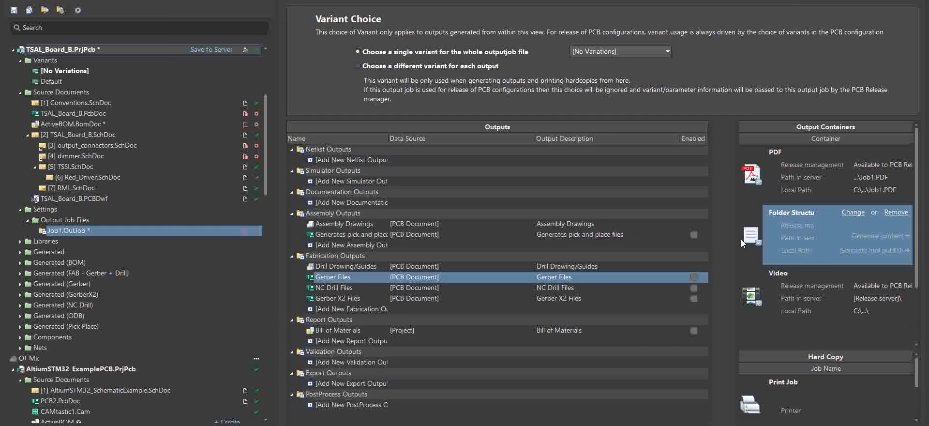
Enable the pick and place, Gerber, NC Drill, Gerber X2 and Bill of Materials outputs for the Folder Structure container
left_click(693, 233)
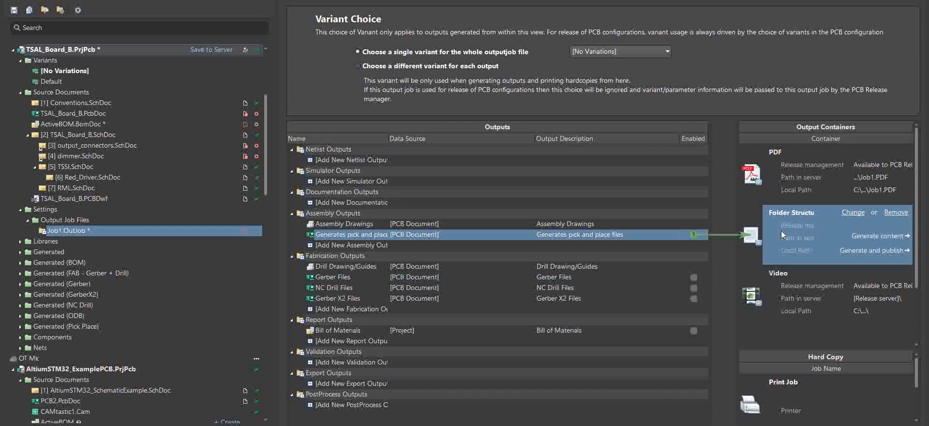
left_click(694, 277)
left_click(694, 287)
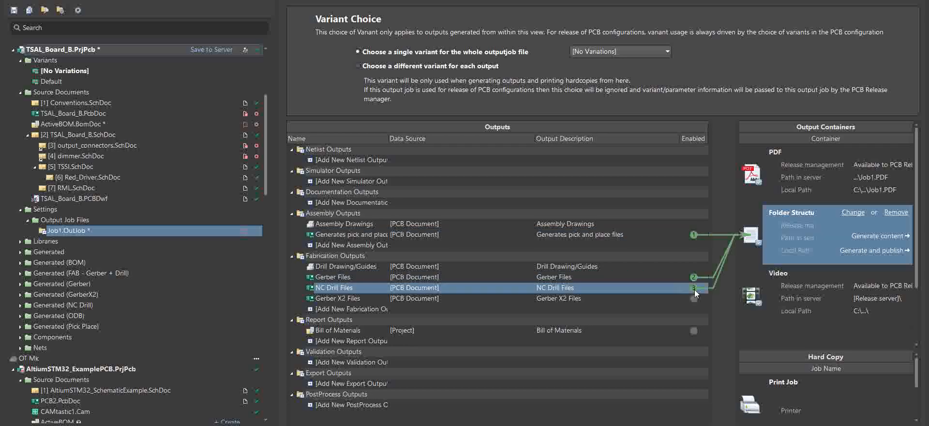
left_click(694, 298)
left_click(694, 330)
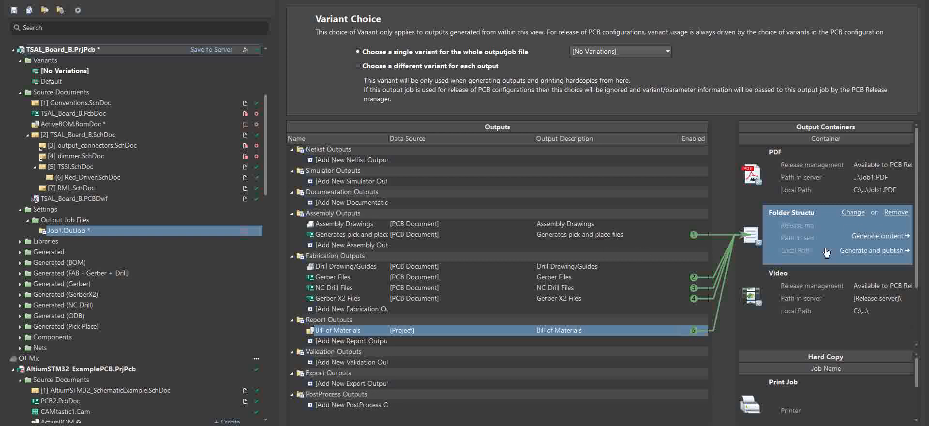
Generate the Folder Structure container's content, continuing with output generation despite the PCB health check issues
left_click(879, 237)
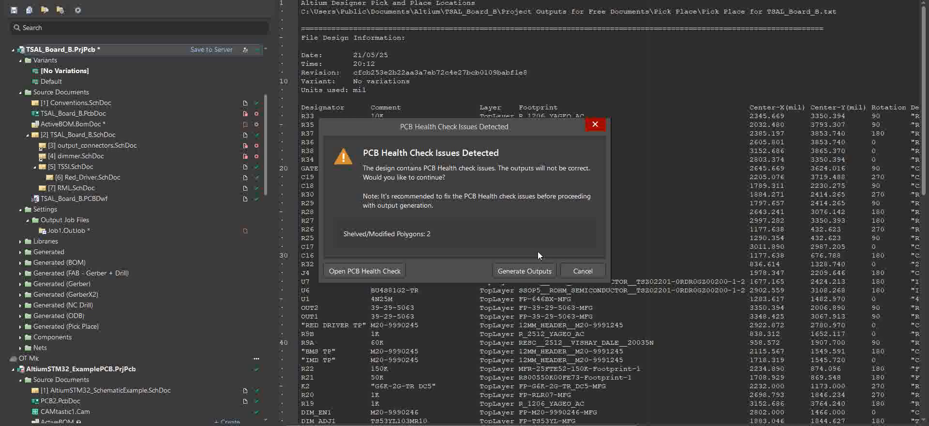
left_click(538, 272)
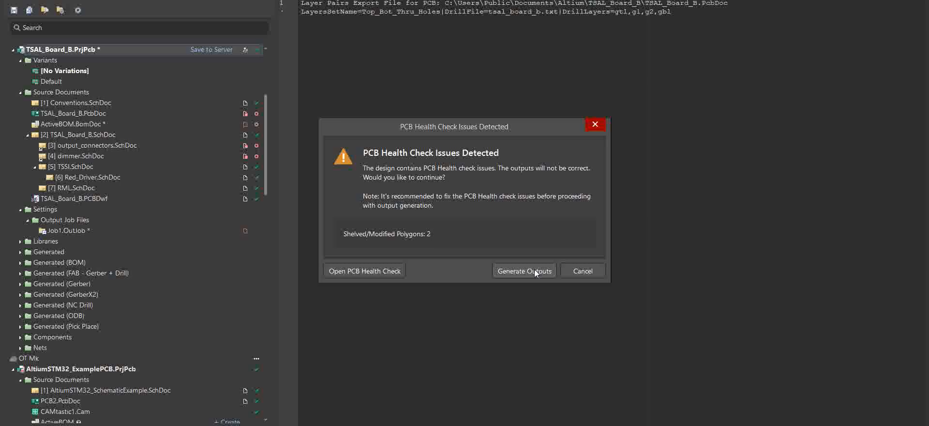
left_click(540, 271)
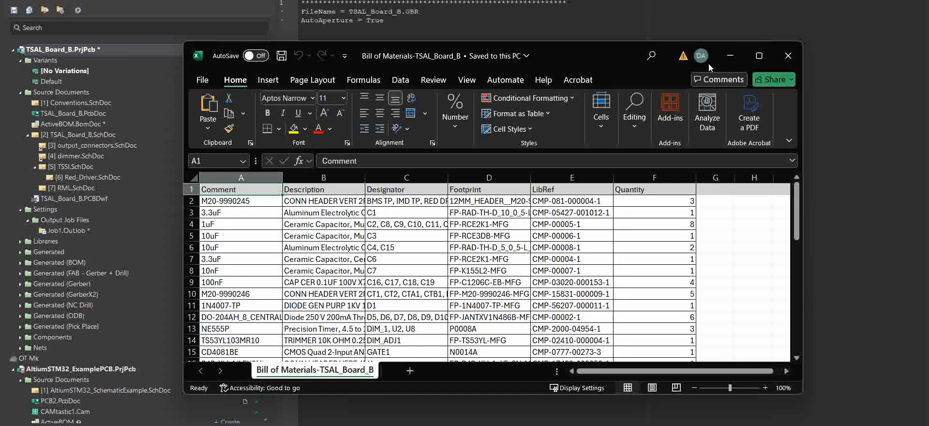
Maximize the generated Bill of Materials workbook in Excel and review its component rows
left_click(759, 56)
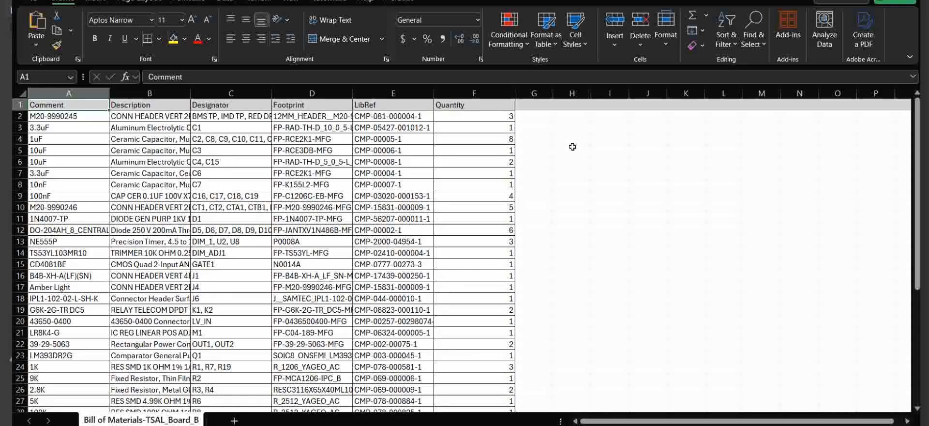
scroll(268, 191, "down", 5)
scroll(269, 192, "down", 10)
scroll(268, 179, "up", 15)
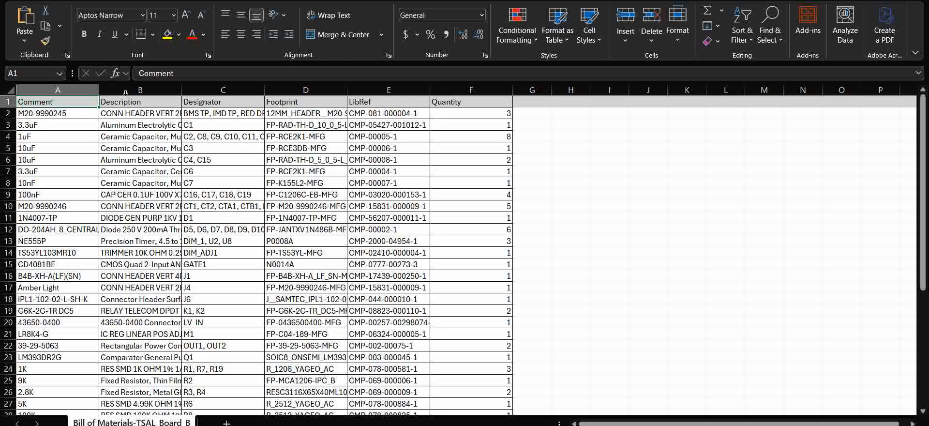
Widen the Comment, Description, Designator and Footprint columns of the Bill of Materials sheet so their text is easier to read
left_click_drag(182, 93, 270, 94)
left_click_drag(353, 90, 470, 90)
left_click_drag(99, 87, 214, 88)
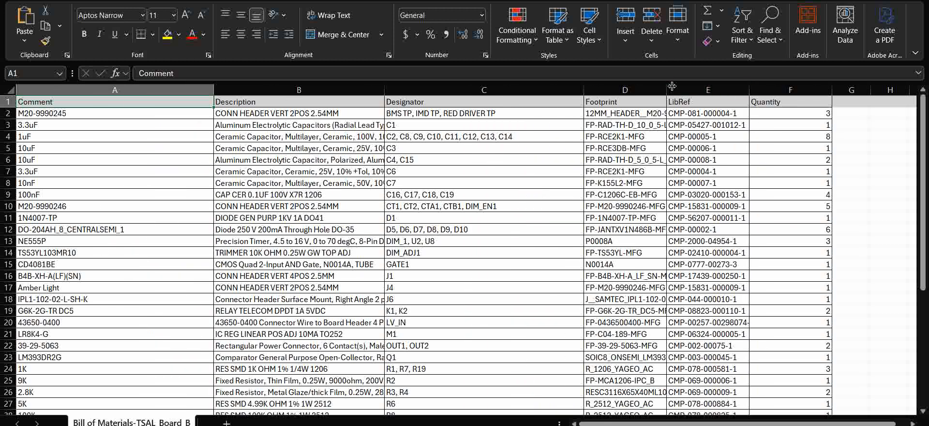
left_click_drag(666, 90, 757, 91)
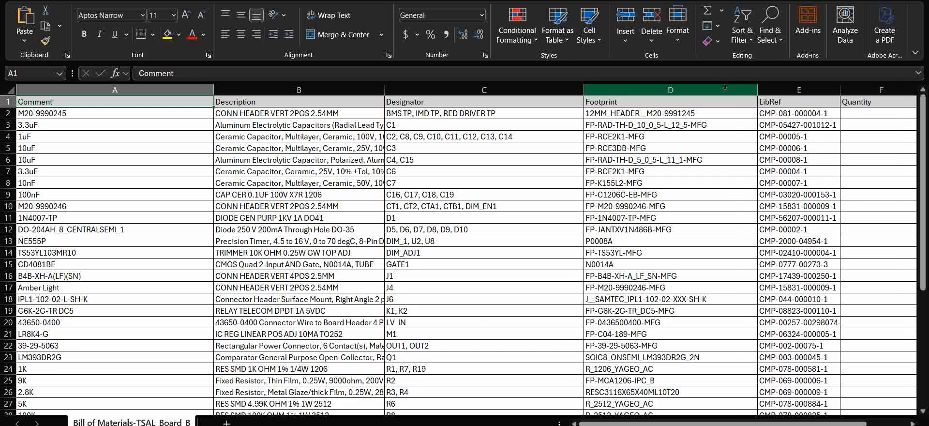
Narrow the Designator column of the Bill of Materials sheet
left_click_drag(584, 94, 540, 94)
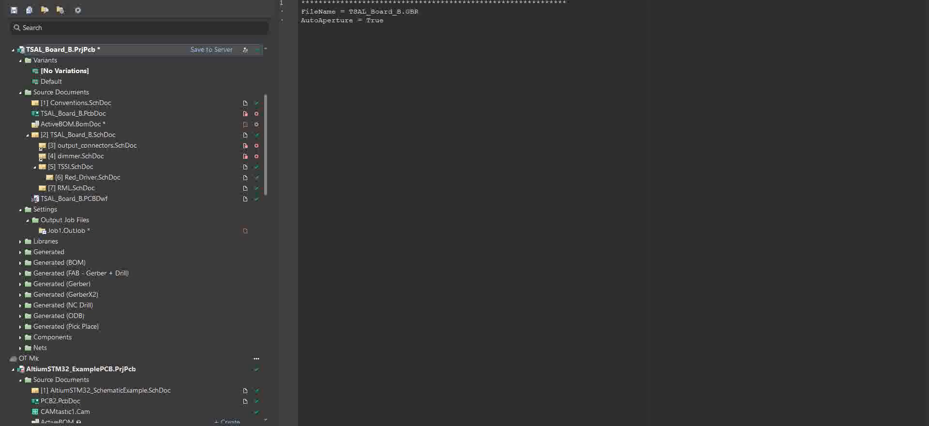
Switch to File Explorer and open the Project Outputs for TSAL_Board_B folder inside the TSAL_Board_B project folder
left_click_drag(0, 80, 455, 2)
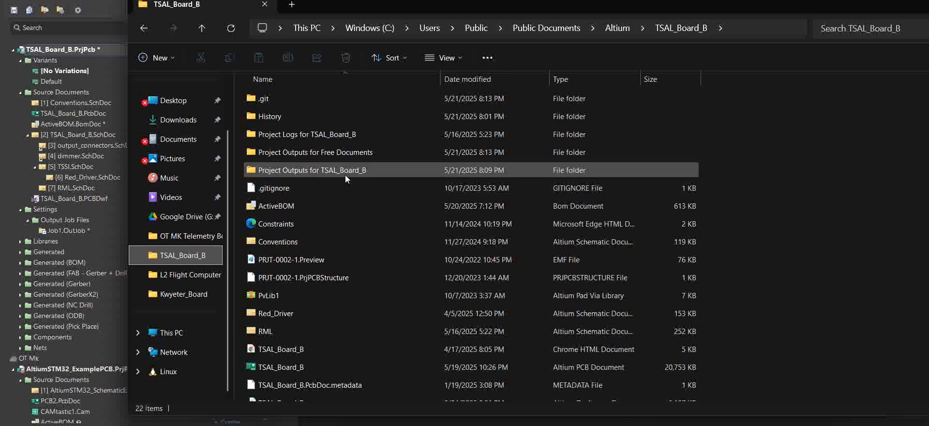
left_click(345, 176)
double_click(345, 175)
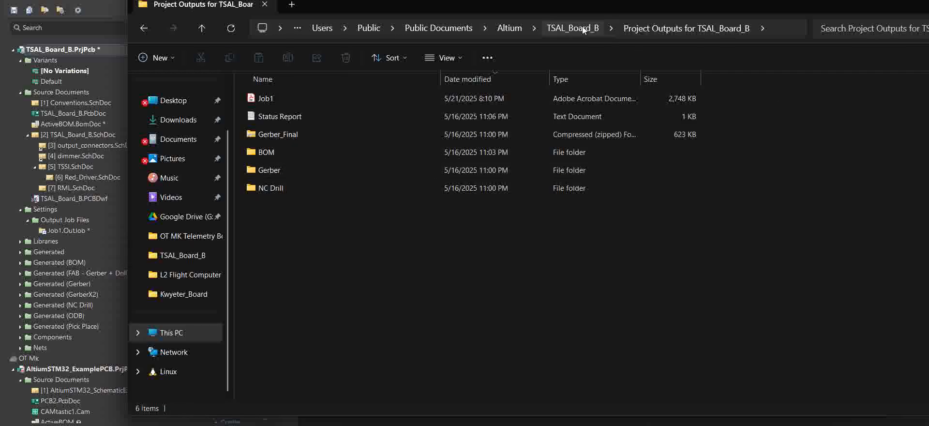
left_click(560, 27)
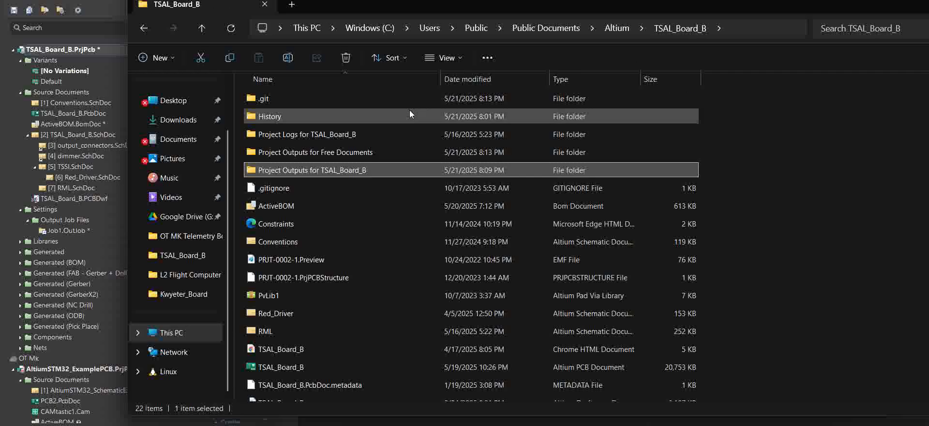
double_click(337, 170)
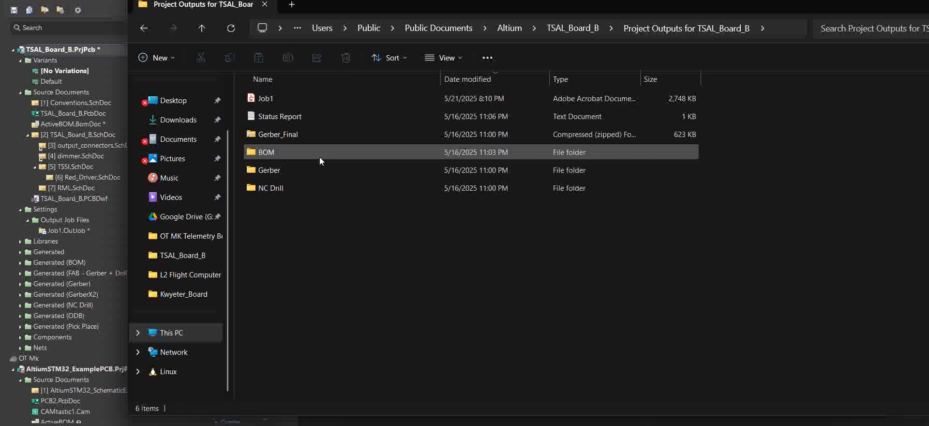
Open the Gerber folder and look through its generated layer files
left_click(280, 172)
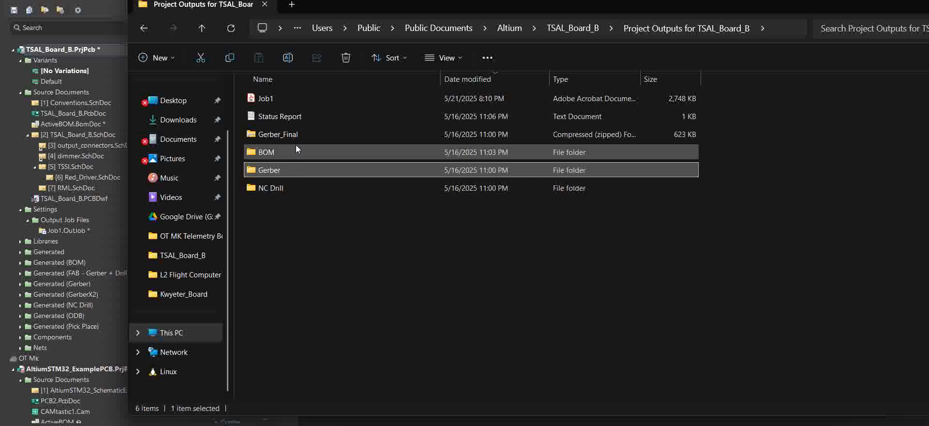
double_click(285, 175)
scroll(314, 216, "down", 5)
scroll(315, 207, "up", 5)
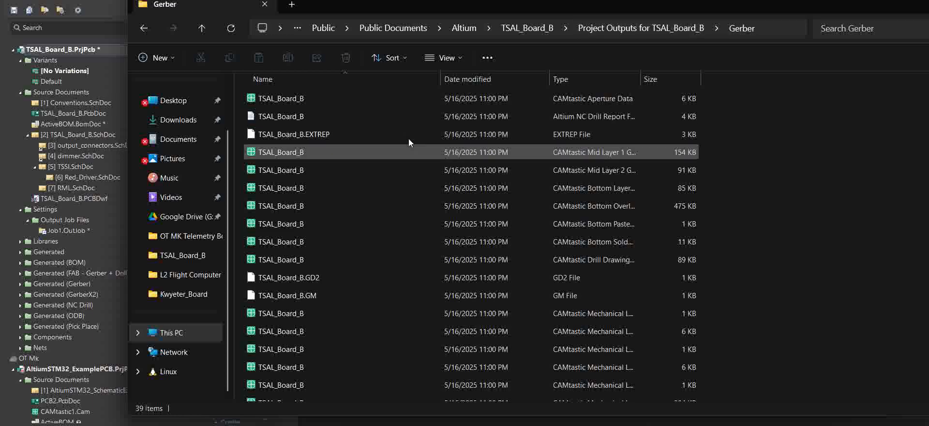
Copy all the files in the NC Drill folder of the TSAL_Board_B project outputs
left_click(660, 29)
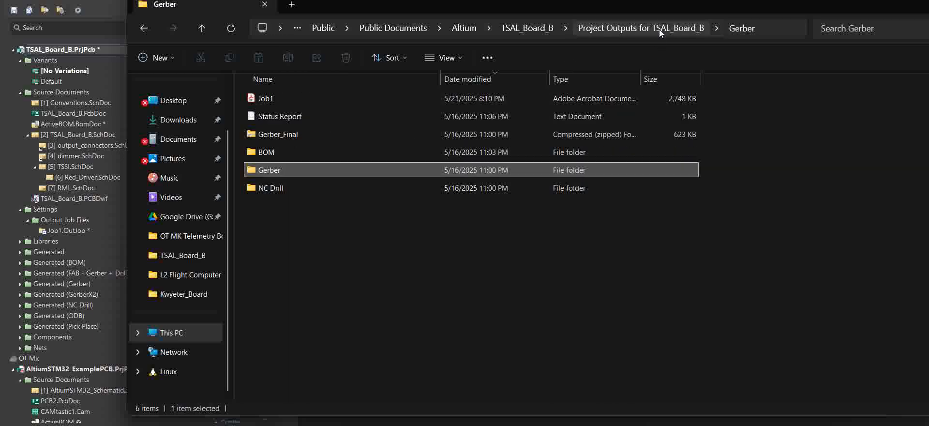
double_click(303, 187)
left_click_drag(813, 162, 272, 92)
right_click(272, 92)
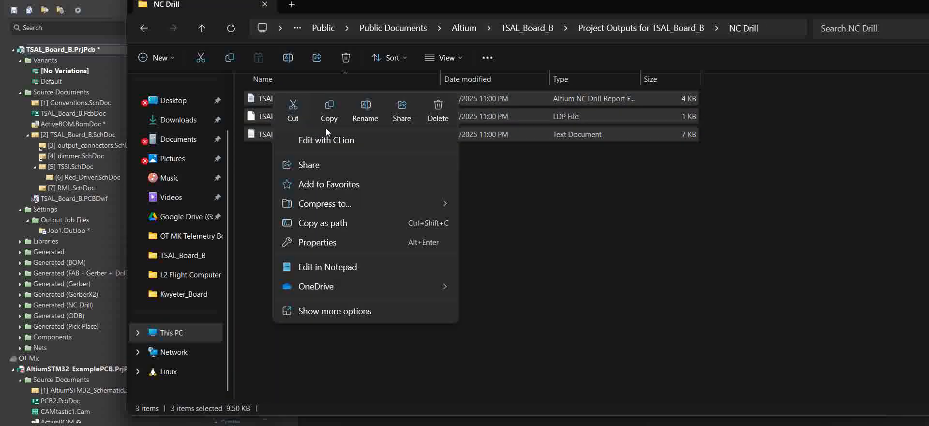
left_click(329, 122)
left_click(701, 163)
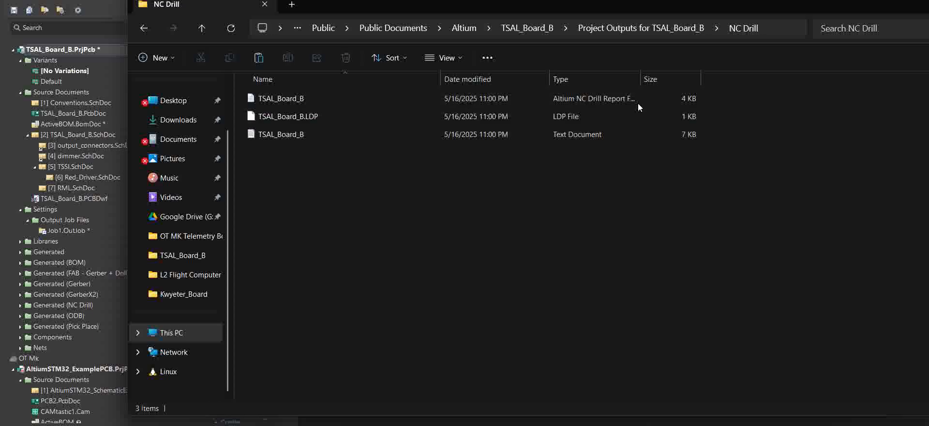
Paste the copied NC Drill files into the Gerber folder, replacing the files with the same names
left_click(626, 29)
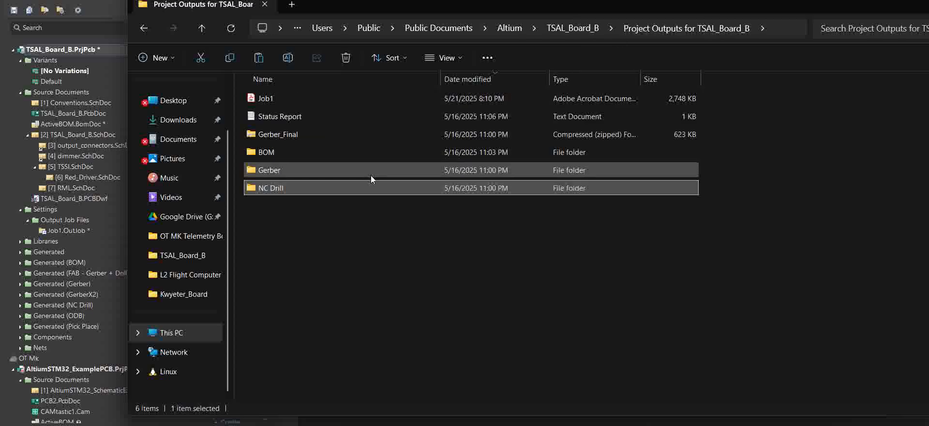
left_click(310, 172)
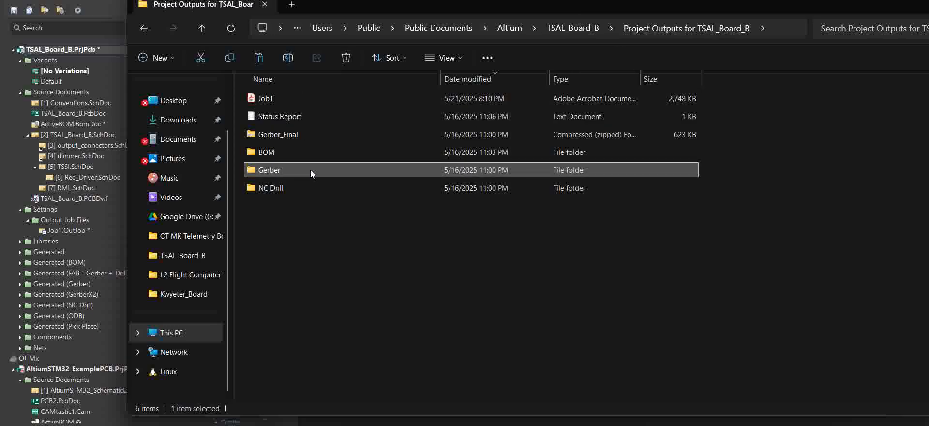
double_click(309, 170)
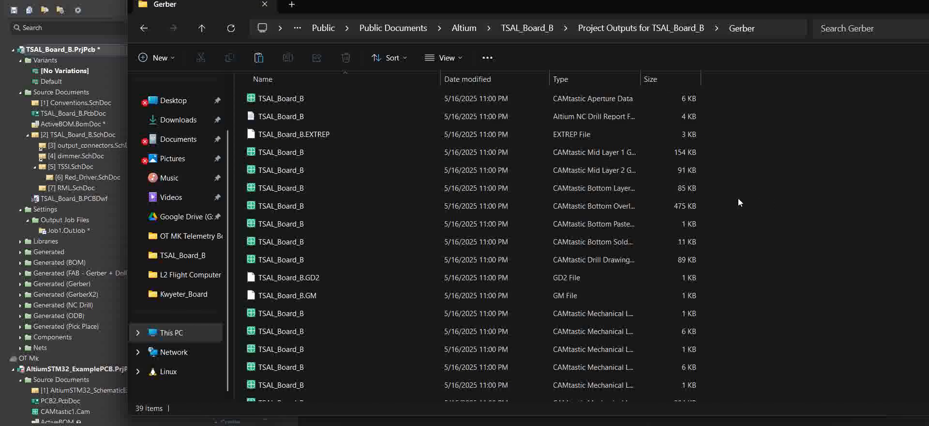
key("ctrl+v")
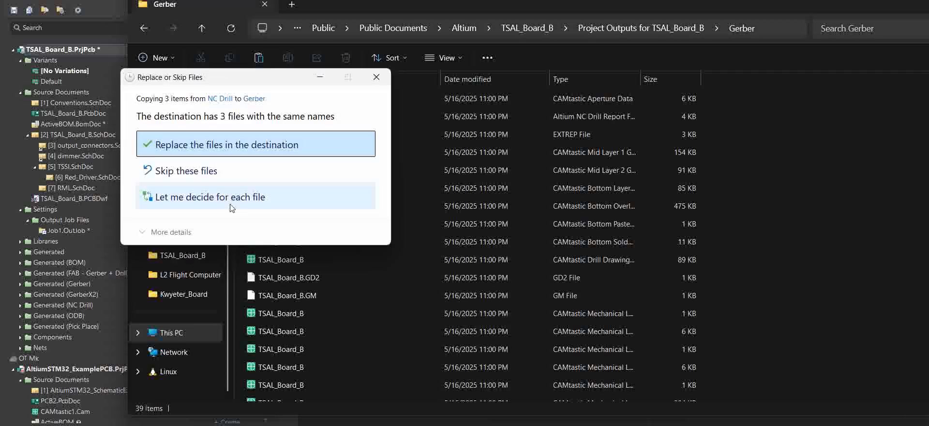
key("Return")
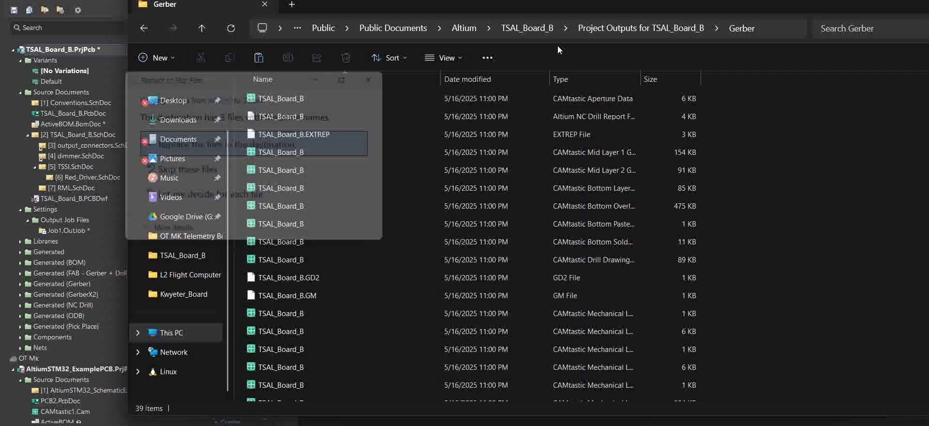
Compress the Gerber folder into a ZIP file named Gerber in the project outputs folder
left_click(638, 31)
right_click(294, 173)
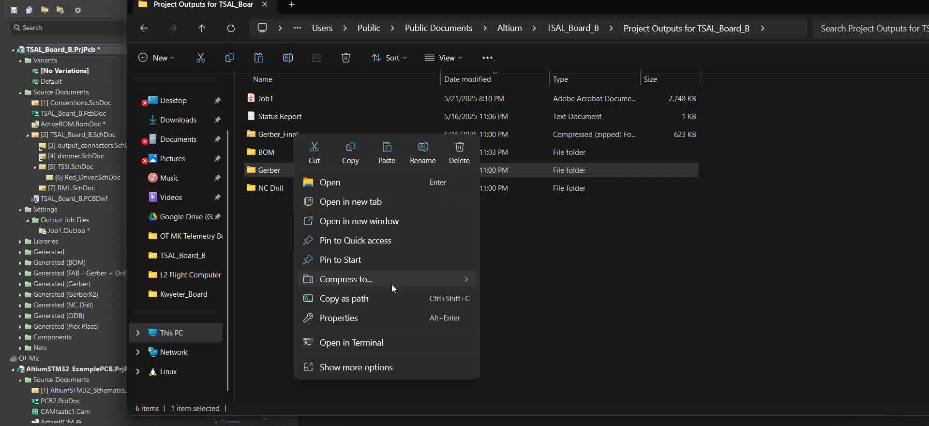
mouse_move(391, 283)
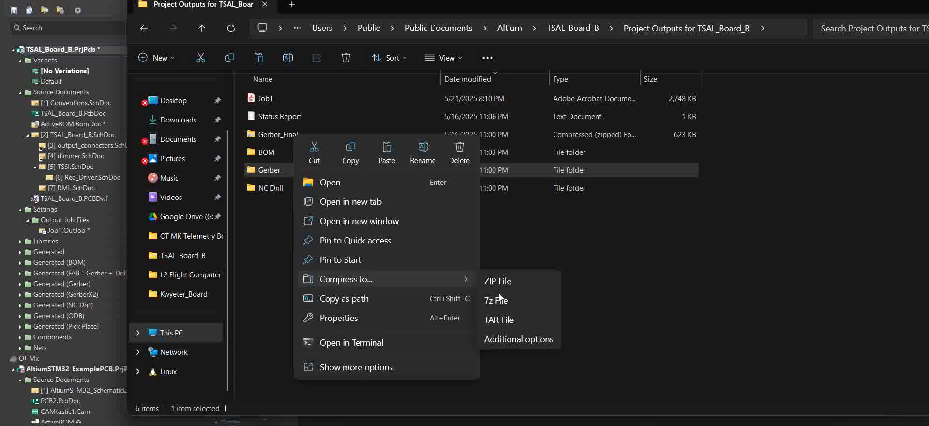
left_click(542, 284)
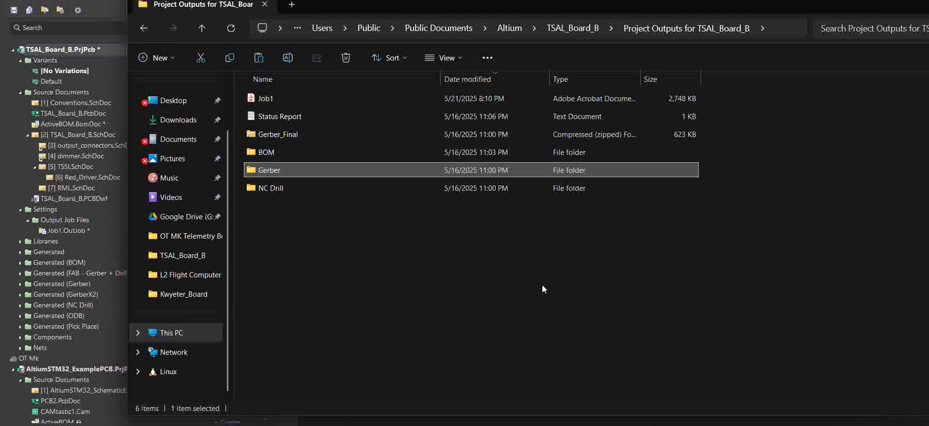
key("Return")
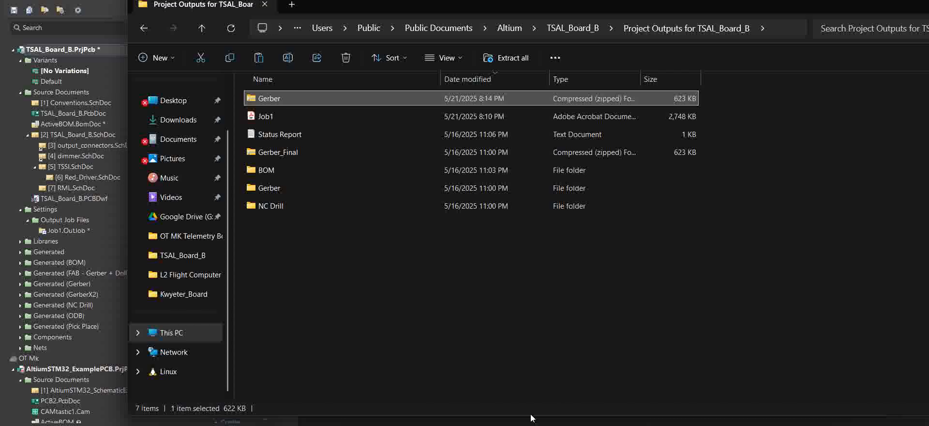
Switch to Chrome and open the JLCPCB website in a new tab
mouse_move(532, 423)
left_click(546, 407)
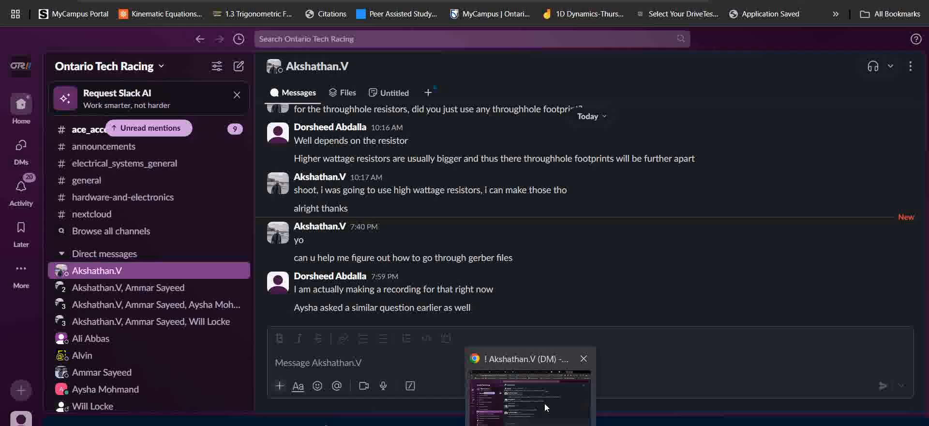
key("ctrl+t")
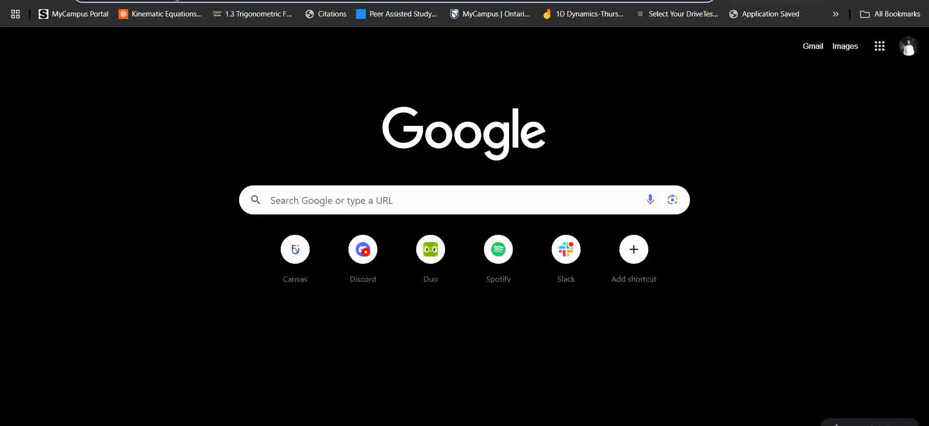
type("jlcp")
key("Return")
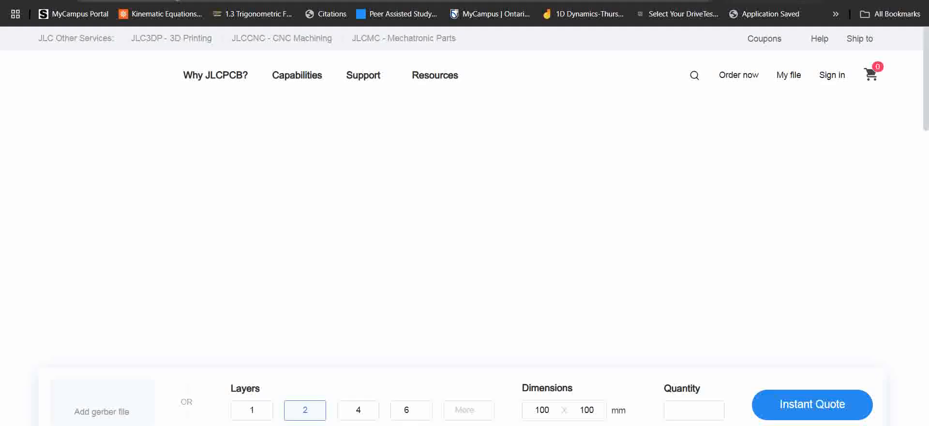
Upload the newly created Gerber ZIP file to JLCPCB as the gerber file for an instant quote
scroll(128, 311, "down", 2)
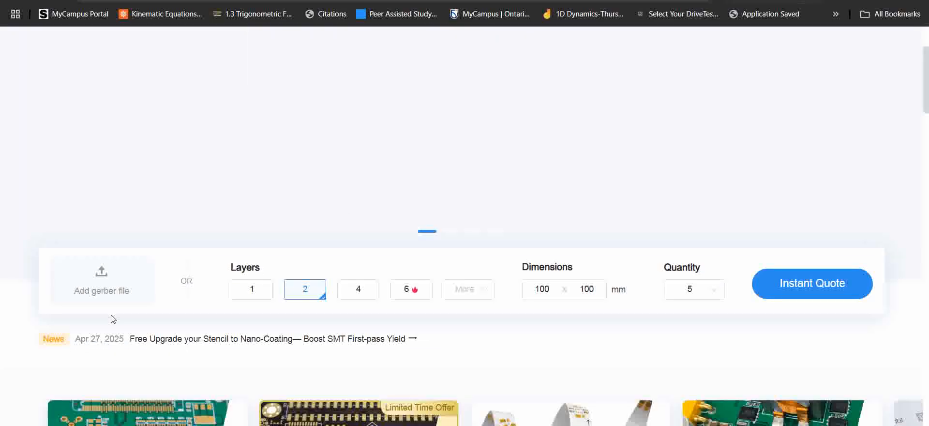
left_click(100, 290)
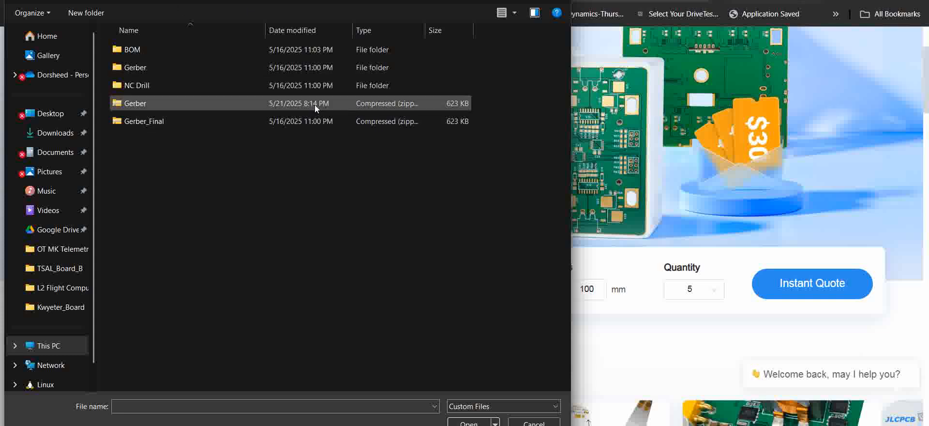
left_click(228, 104)
left_click(472, 422)
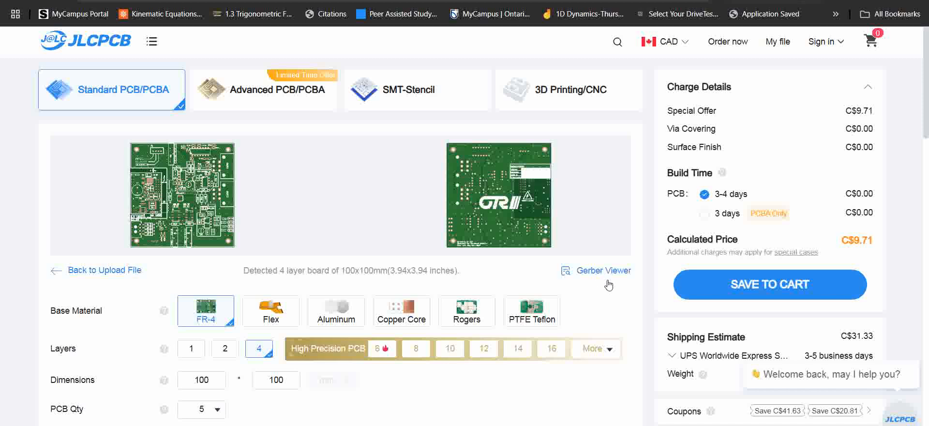
Request the Gerber Viewer and sign in to JLCPCB with the prefilled account details, completing the reCAPTCHA check
left_click(608, 280)
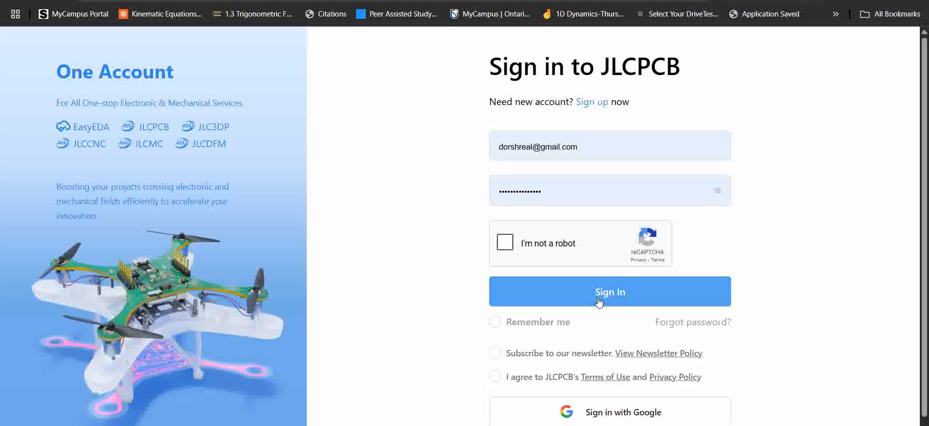
left_click(598, 298)
left_click(535, 245)
left_click(606, 295)
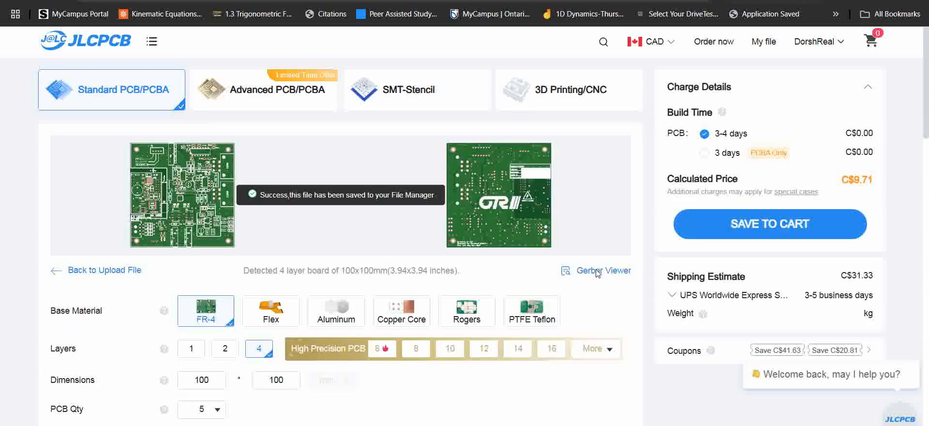
Open the uploaded board in the Gerber Viewer and examine its top side in the 2D view
left_click(598, 270)
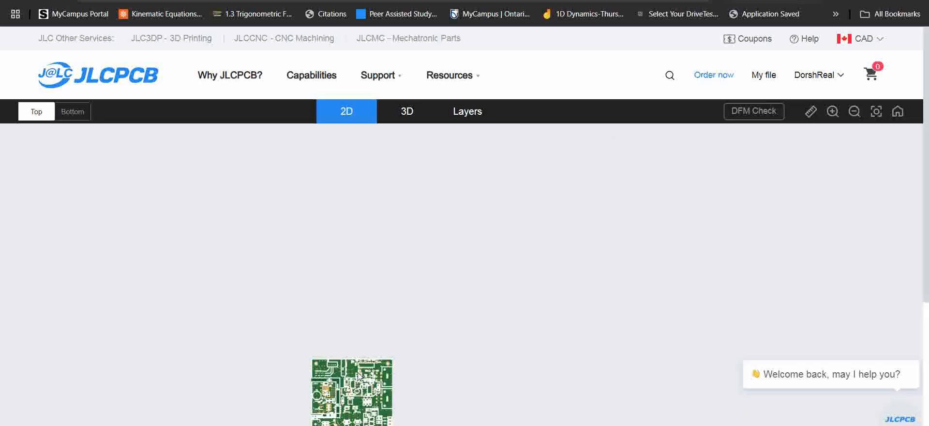
left_click_drag(358, 374, 477, 317)
scroll(468, 286, "up", 6)
scroll(488, 202, "down", 6)
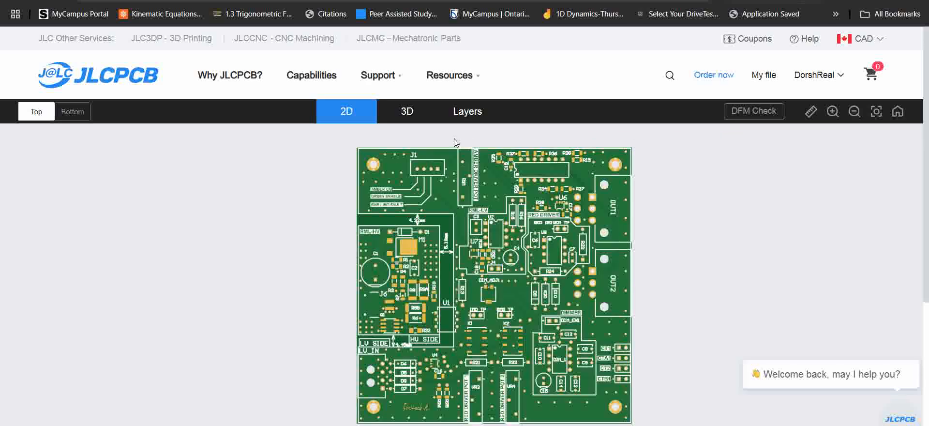
Switch the Gerber Viewer to 3D, inspect the board's pads and silkscreen up close, and rotate it to view the bottom side
left_click(405, 112)
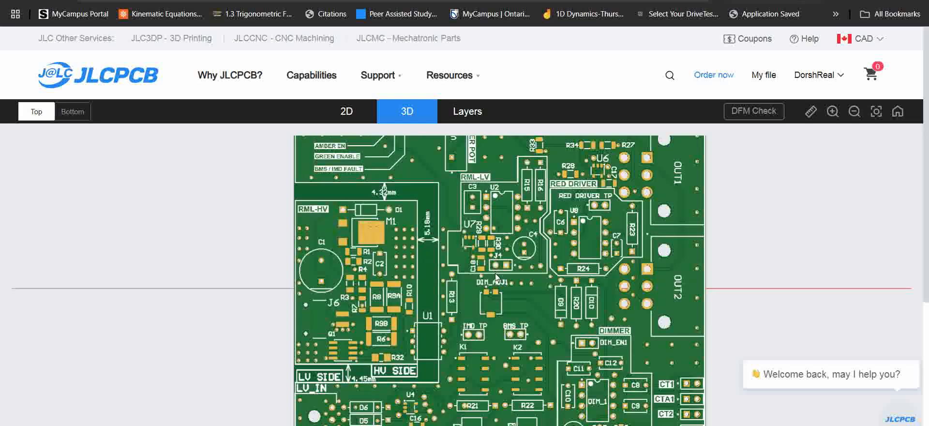
scroll(458, 320, "down", 2)
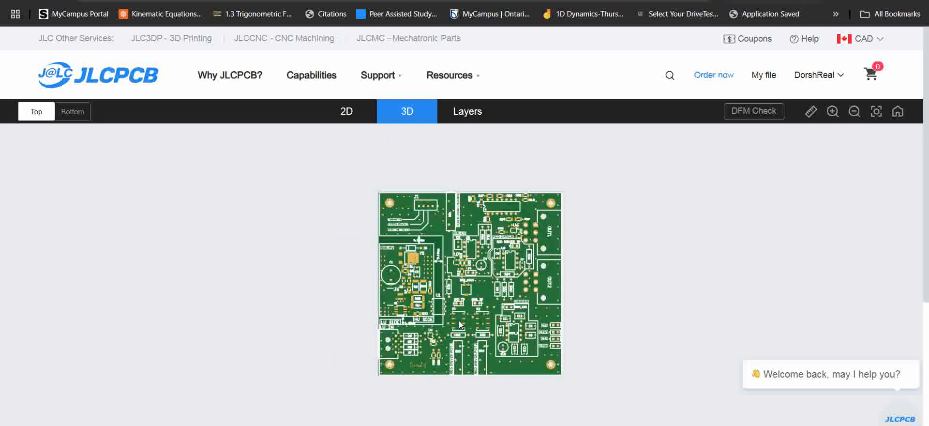
scroll(387, 286, "up", 3)
scroll(368, 271, "up", 3)
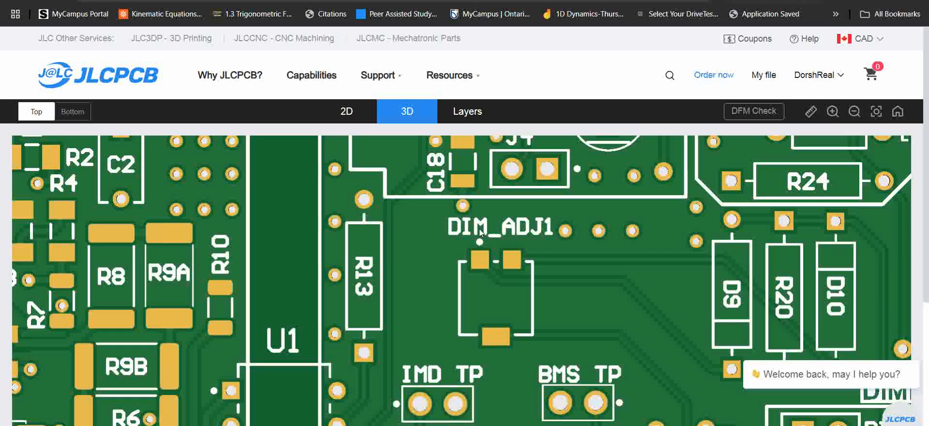
scroll(310, 224, "down", 6)
scroll(367, 239, "up", 5)
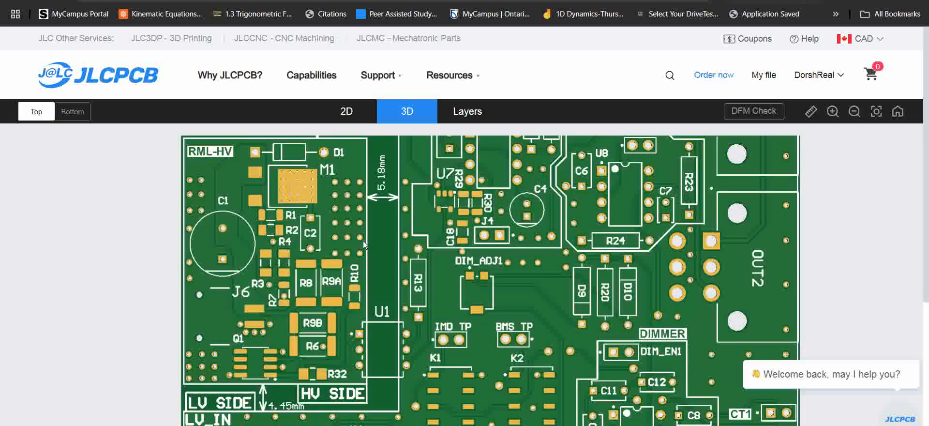
scroll(412, 253, "down", 5)
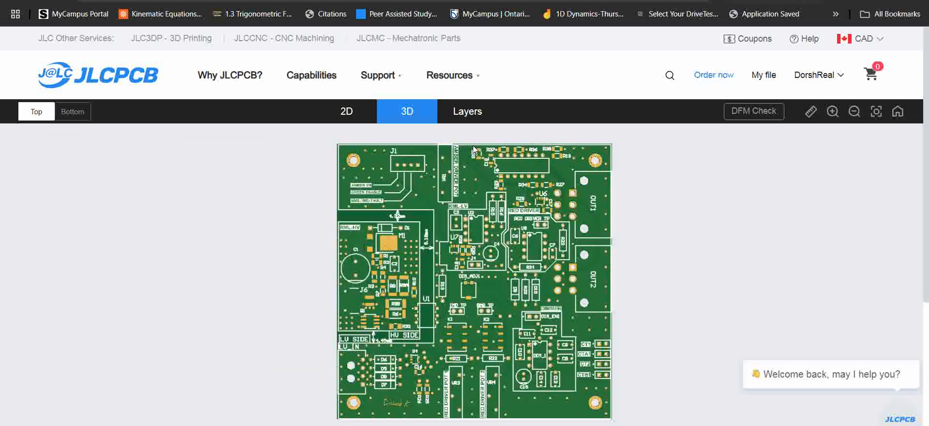
left_click_drag(644, 339, 500, 276)
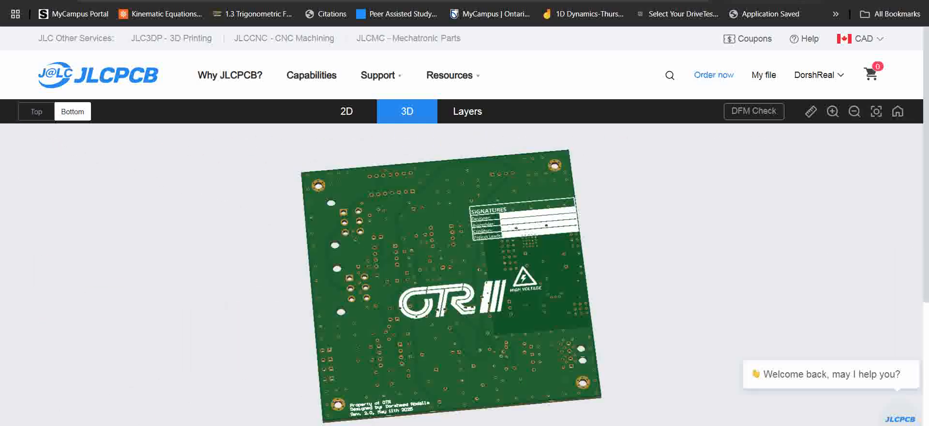
Close the Gerber Viewer and review the quote page's PCB specifications, high-spec options, assembly and stencil choices
key("ctrl+w")
scroll(585, 162, "down", 6)
scroll(409, 249, "up", 4)
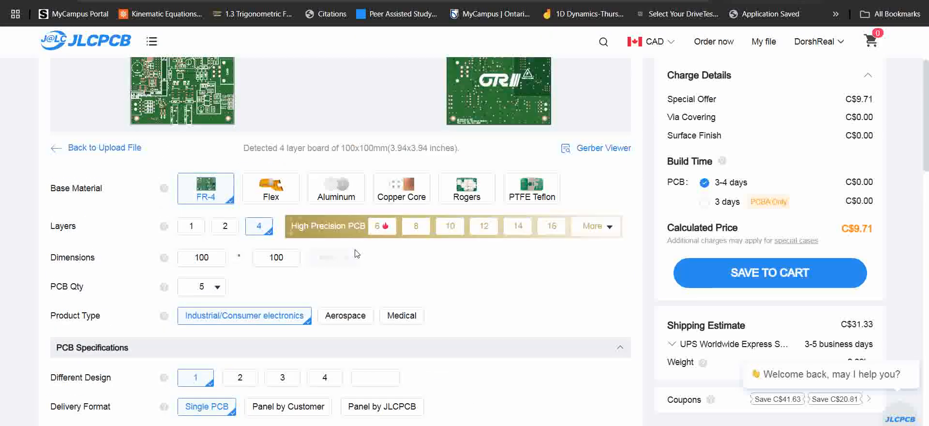
scroll(259, 232, "down", 8)
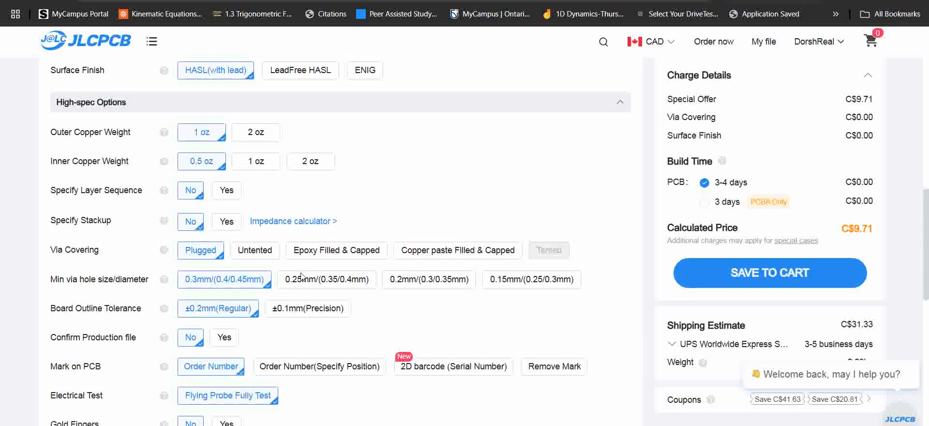
scroll(260, 268, "up", 7)
scroll(260, 268, "up", 2)
scroll(260, 268, "down", 10)
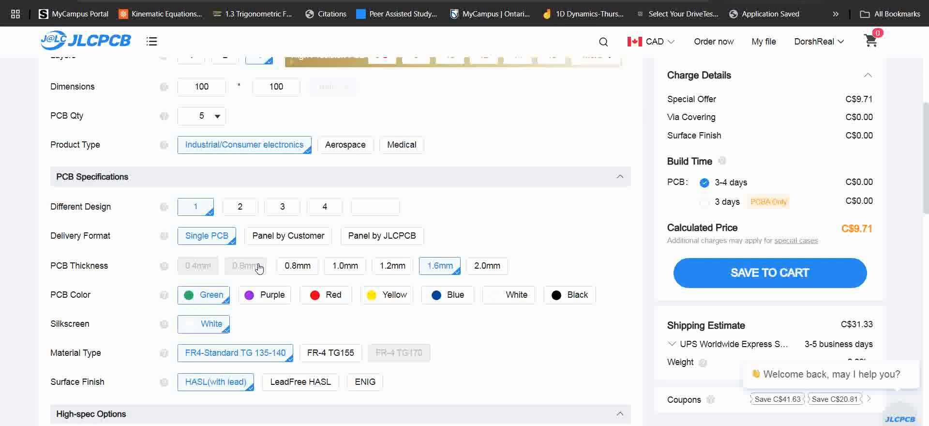
scroll(260, 266, "down", 10)
scroll(260, 266, "up", 5)
scroll(260, 251, "down", 6)
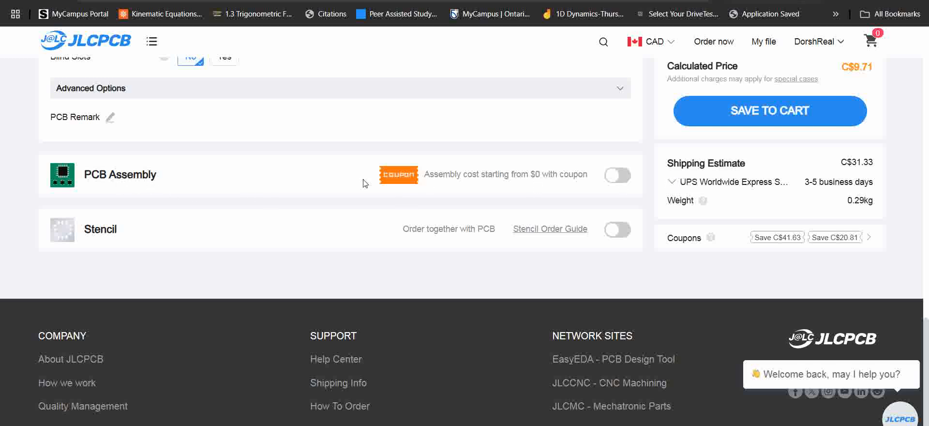
scroll(227, 289, "up", 12)
scroll(260, 295, "up", 8)
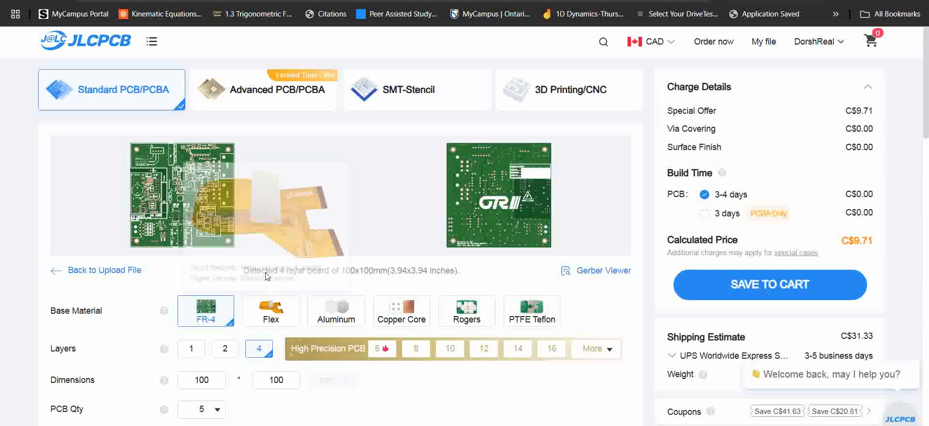